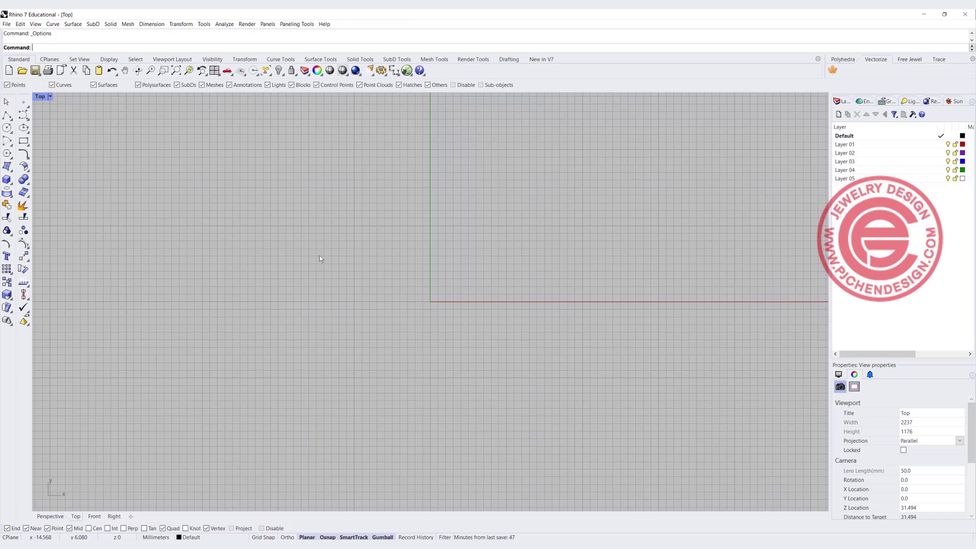
Open Rhino Options at the Toolbars page.
{"action": "left_click", "coordinate": [381, 71]}
{"action": "left_click", "coordinate": [382, 70]}
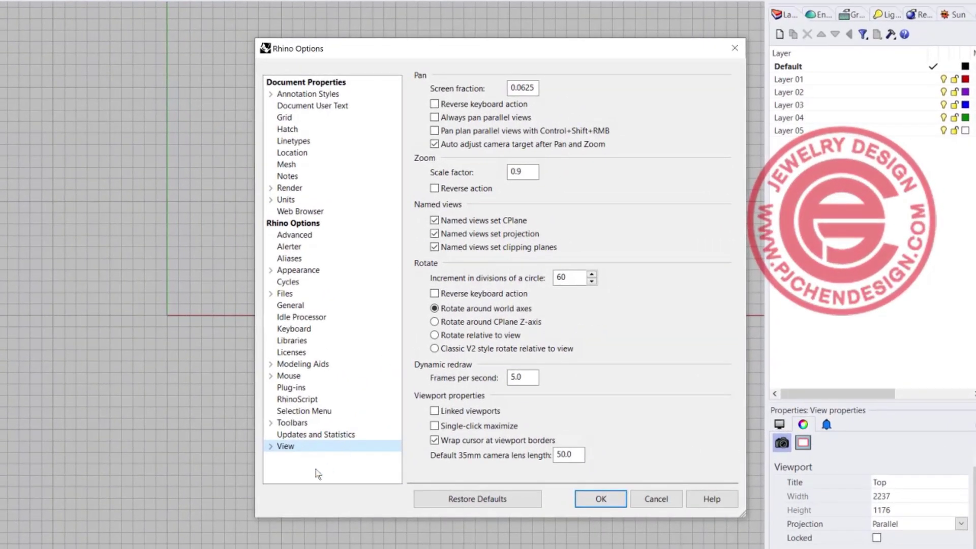
{"action": "left_click", "coordinate": [291, 423]}
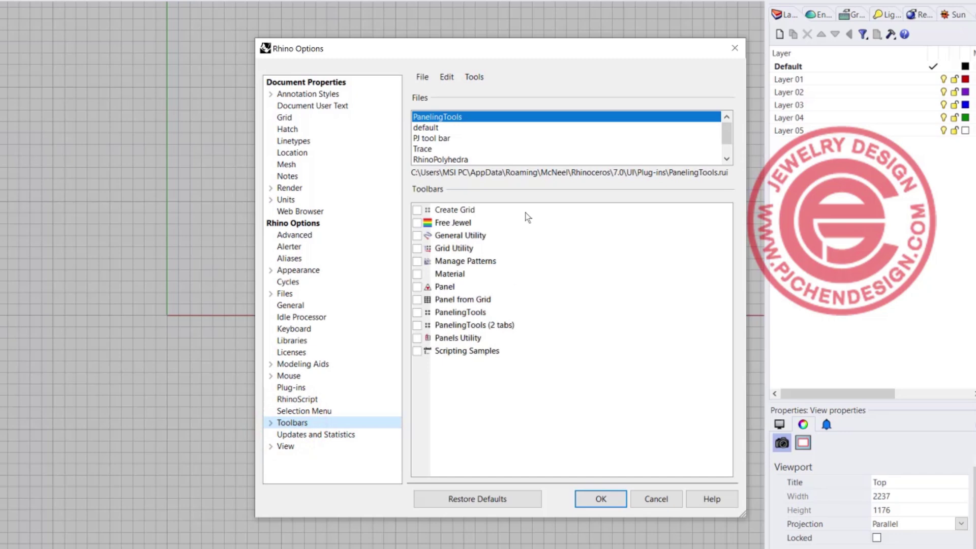
Browse the default, PJ tool bar, Trace and RhinoPolyhedra toolbar files, ending on default.
{"action": "left_click", "coordinate": [443, 127]}
{"action": "left_click", "coordinate": [446, 137]}
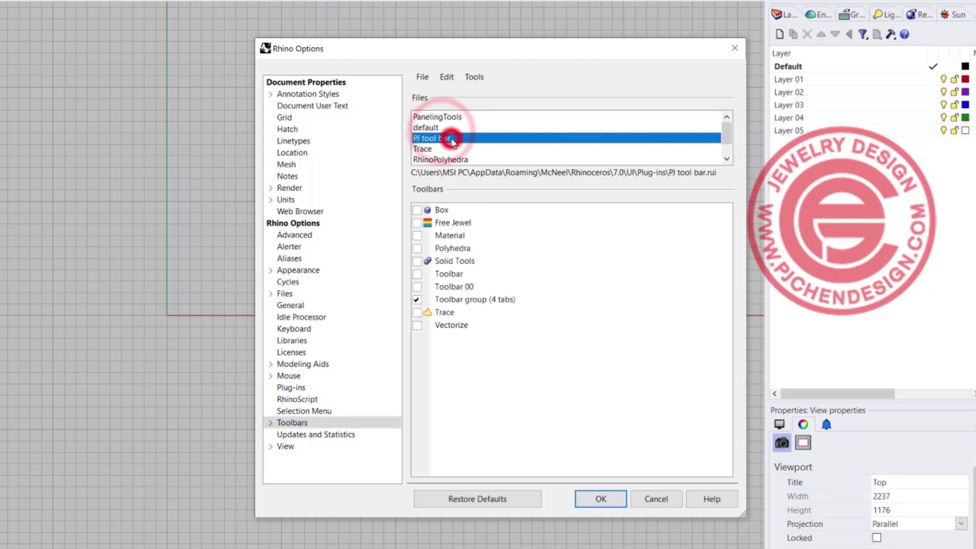
{"action": "left_click", "coordinate": [446, 149]}
{"action": "left_click", "coordinate": [442, 159]}
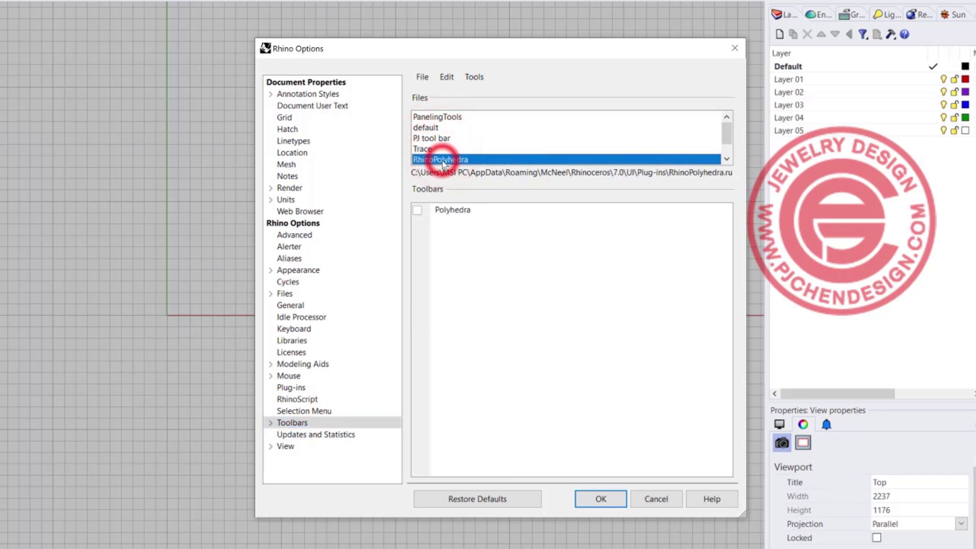
{"action": "left_click", "coordinate": [443, 148]}
{"action": "left_click", "coordinate": [446, 130]}
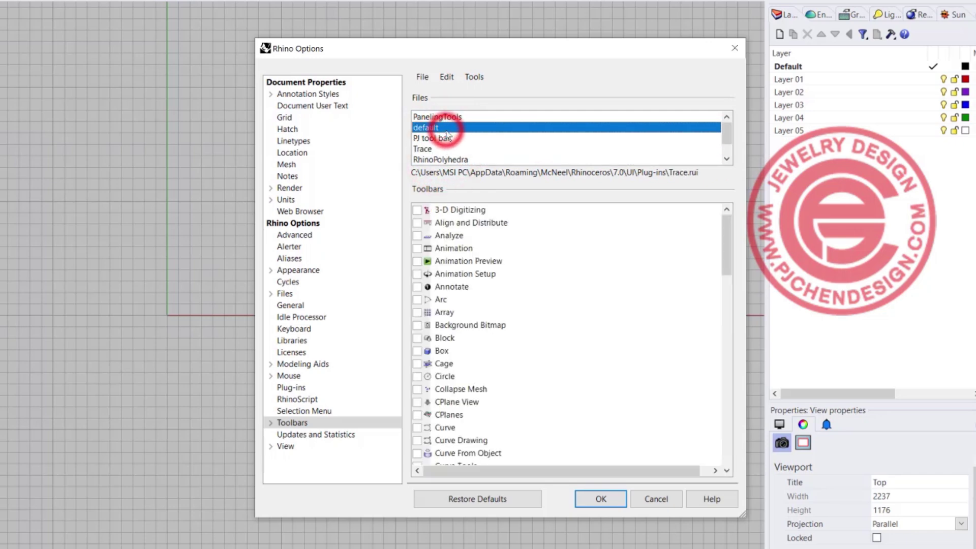
{"action": "scroll", "coordinate": [479, 248], "scroll_direction": "down", "scroll_amount": 3}
{"action": "scroll", "coordinate": [479, 248], "scroll_direction": "down", "scroll_amount": 20}
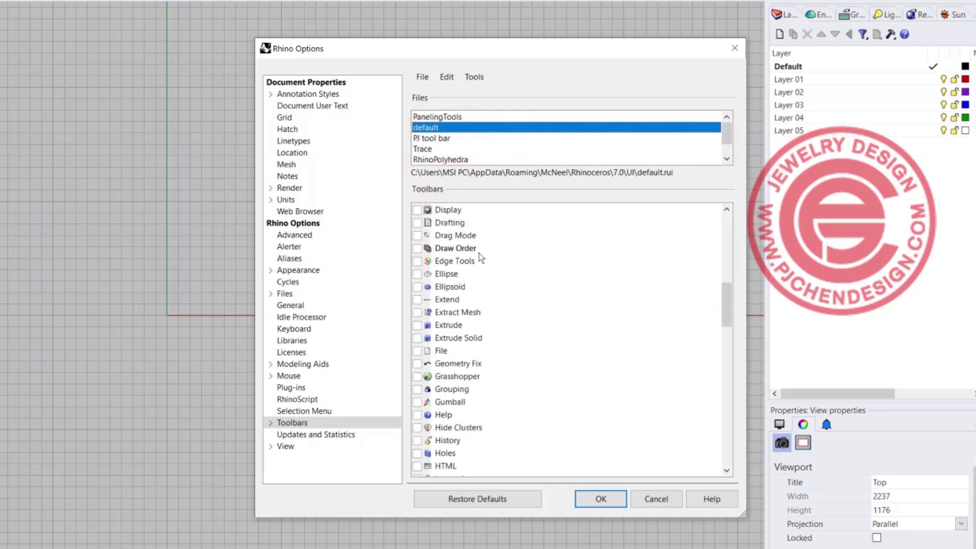
{"action": "scroll", "coordinate": [490, 294], "scroll_direction": "down", "scroll_amount": 8}
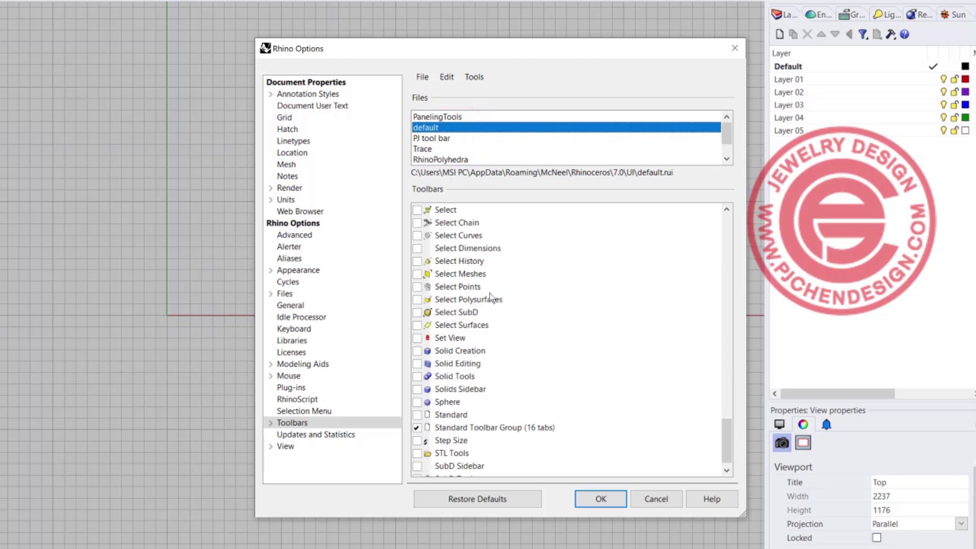
{"action": "scroll", "coordinate": [490, 294], "scroll_direction": "up", "scroll_amount": 10}
{"action": "scroll", "coordinate": [490, 294], "scroll_direction": "up", "scroll_amount": 18}
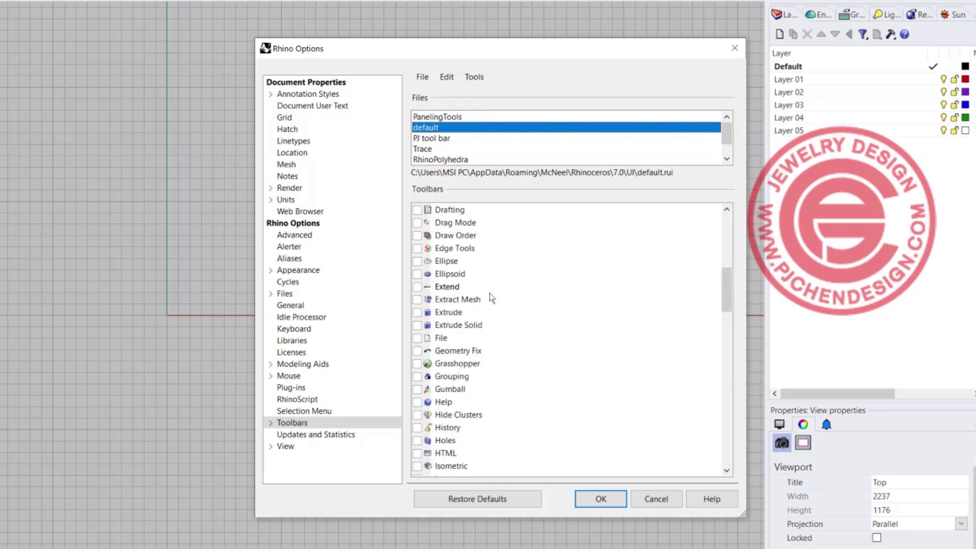
Create a new toolbar file named 'demo tool bar' and accept the Options dialog.
{"action": "left_click", "coordinate": [421, 77]}
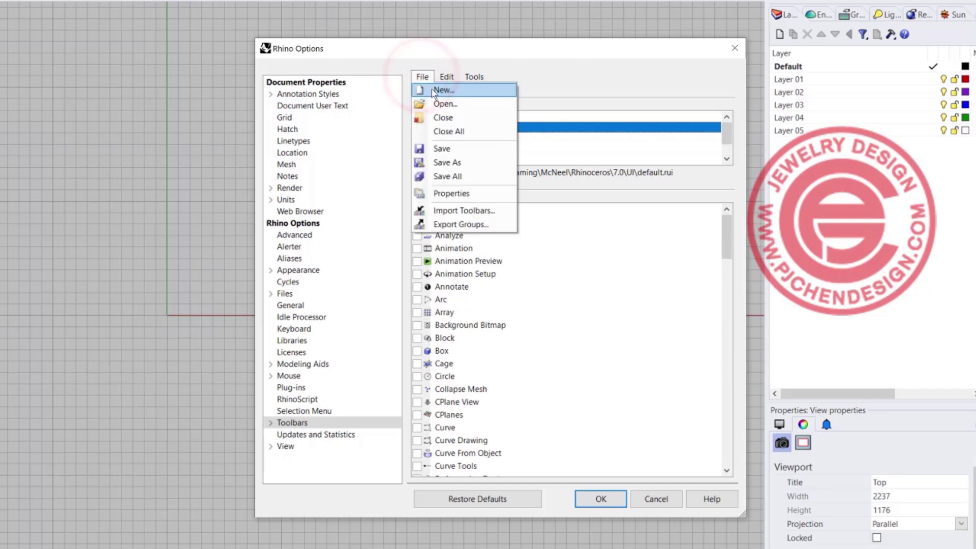
{"action": "left_click", "coordinate": [432, 89]}
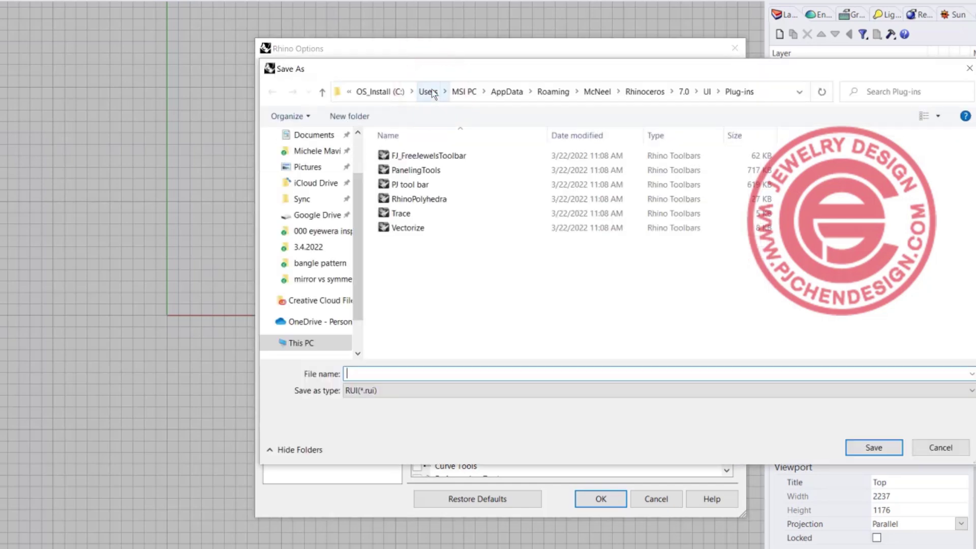
{"action": "left_click", "coordinate": [383, 375]}
{"action": "left_click", "coordinate": [875, 448]}
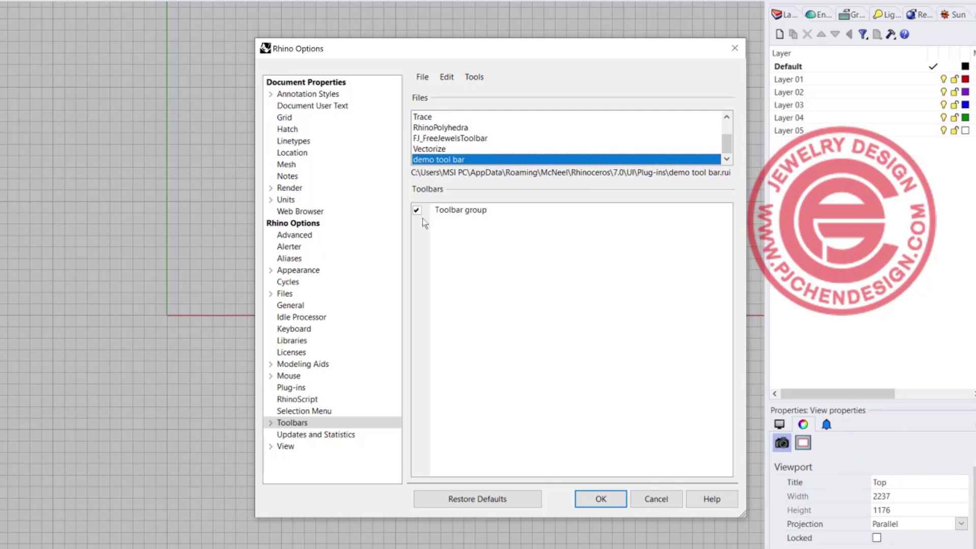
{"action": "left_click", "coordinate": [601, 498]}
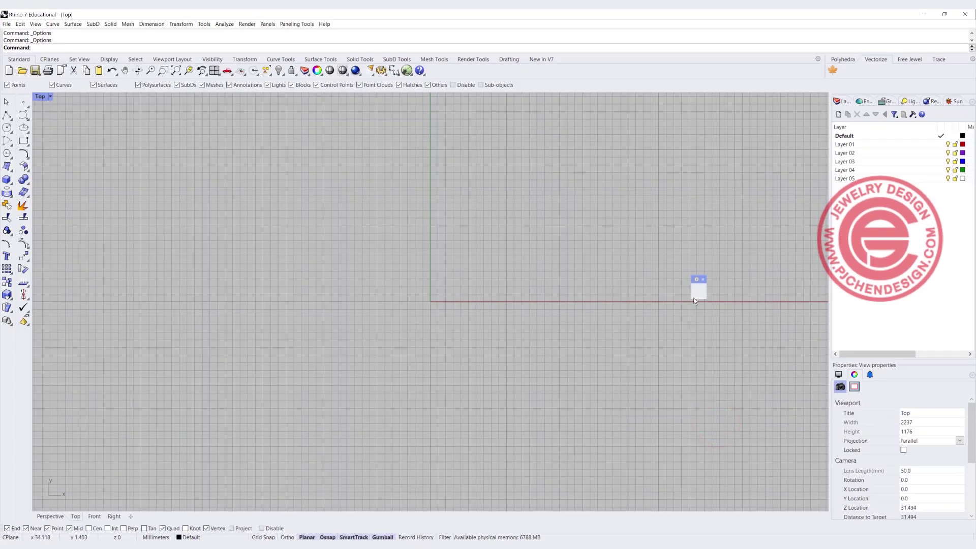
Enlarge the new empty floating Toolbar and position it over the Top viewport.
{"action": "left_click", "coordinate": [657, 300]}
{"action": "left_click_drag", "start_coordinate": [707, 299], "coordinate": [812, 363]}
{"action": "left_click_drag", "start_coordinate": [761, 278], "coordinate": [226, 143]}
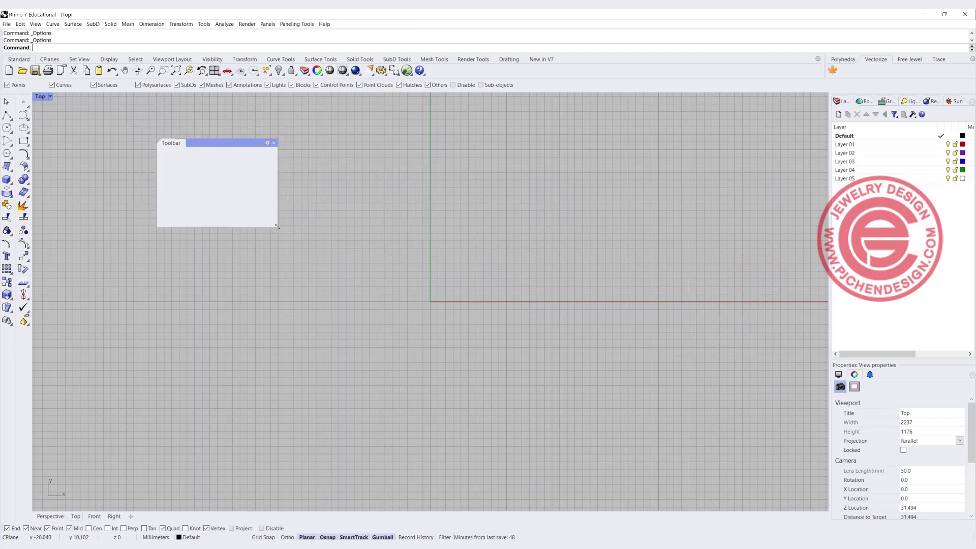
{"action": "left_click_drag", "start_coordinate": [278, 226], "coordinate": [304, 239]}
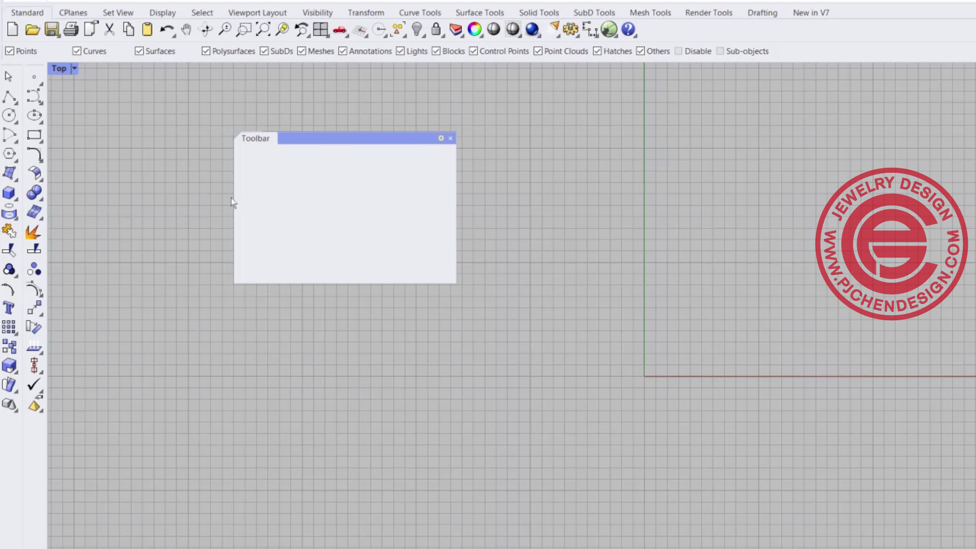
{"action": "left_click", "coordinate": [35, 193]}
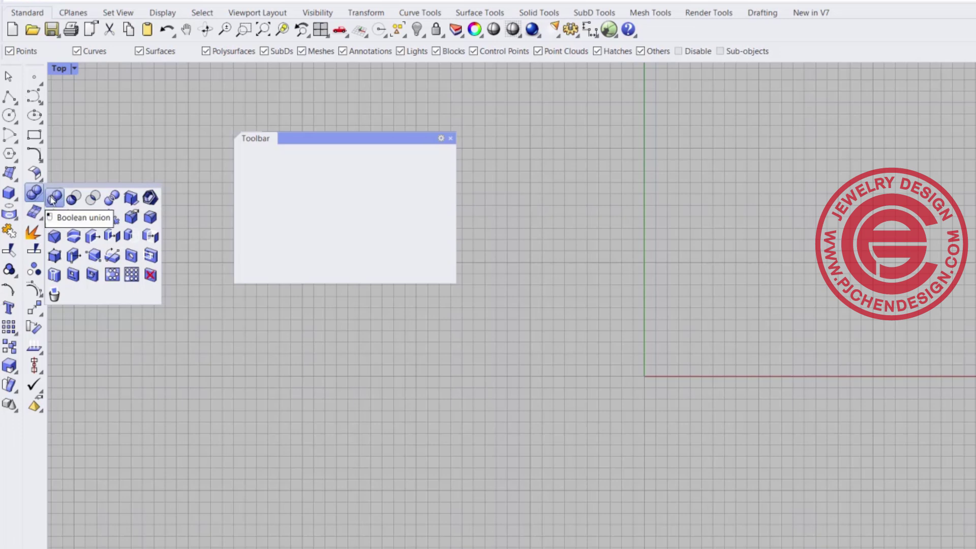
Tear off Solid Tools and copy the Boolean difference, intersection and split buttons into the custom Toolbar.
{"action": "left_click_drag", "start_coordinate": [51, 200], "coordinate": [263, 155], "text": "ctrl"}
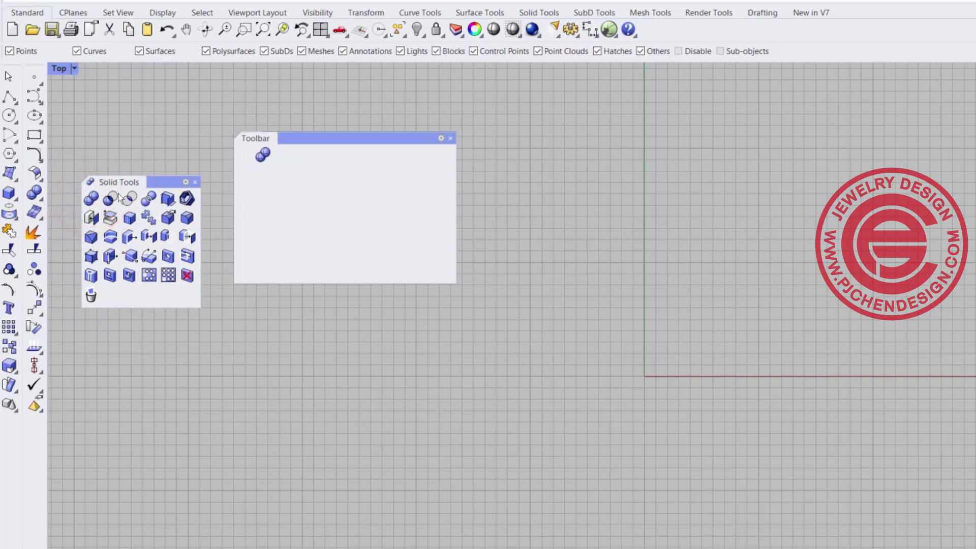
{"action": "left_click_drag", "start_coordinate": [110, 198], "coordinate": [249, 194], "text": "ctrl"}
{"action": "left_click_drag", "start_coordinate": [107, 199], "coordinate": [282, 156], "text": "ctrl"}
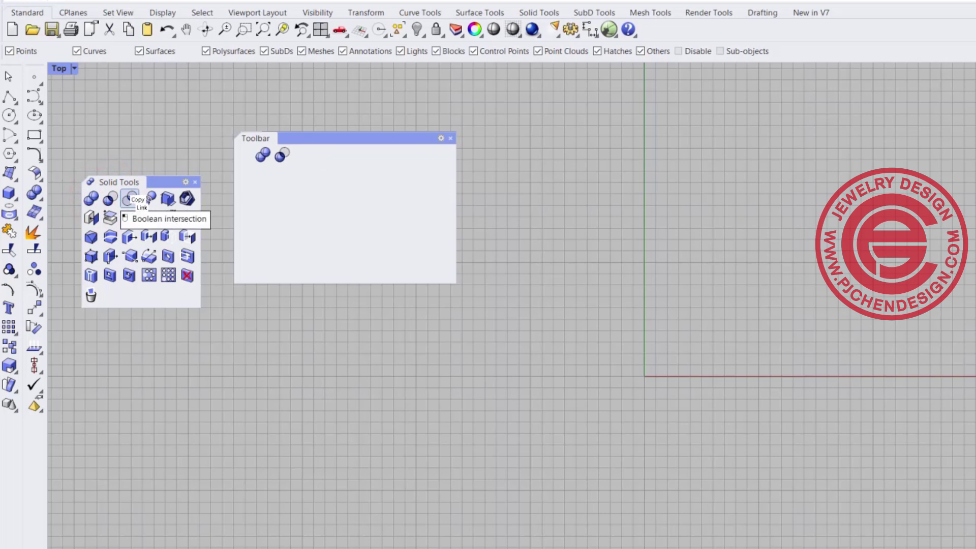
{"action": "left_click_drag", "start_coordinate": [130, 199], "coordinate": [302, 155], "text": "ctrl"}
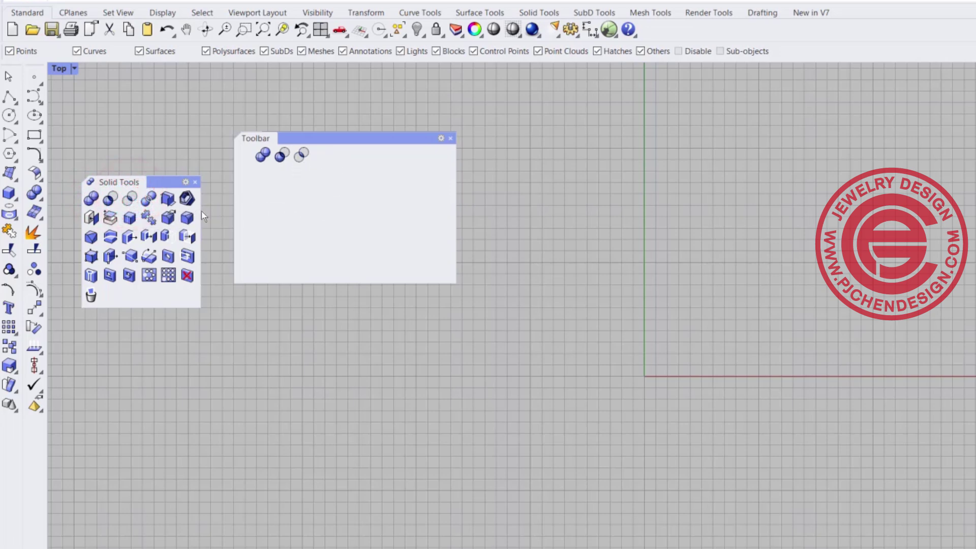
{"action": "left_click_drag", "start_coordinate": [148, 198], "coordinate": [334, 157], "text": "ctrl"}
{"action": "left_click", "coordinate": [242, 159]}
Reorder the Boolean buttons and delete the leftover empty slot from the custom Toolbar.
{"action": "left_click_drag", "start_coordinate": [243, 152], "coordinate": [231, 159], "text": "shift"}
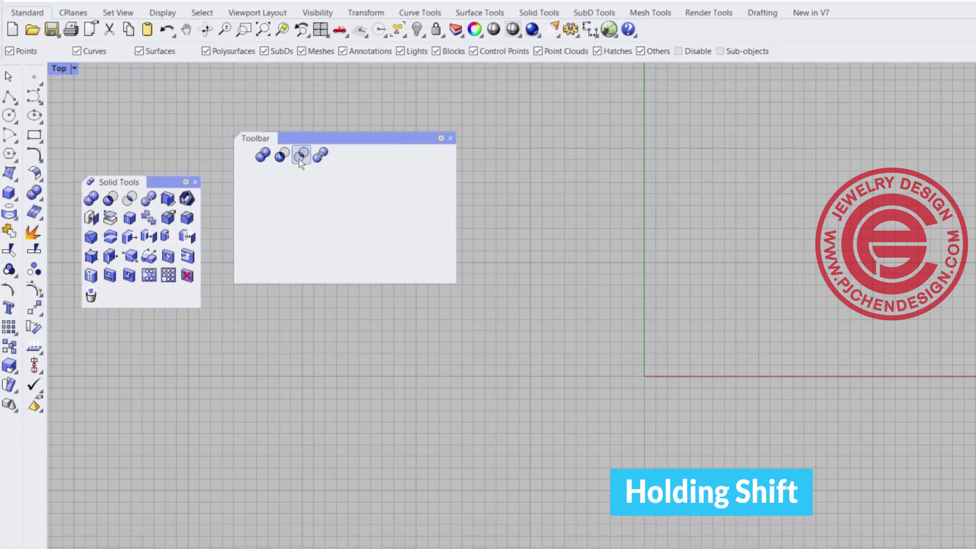
{"action": "left_click_drag", "start_coordinate": [301, 163], "coordinate": [259, 164], "text": "shift"}
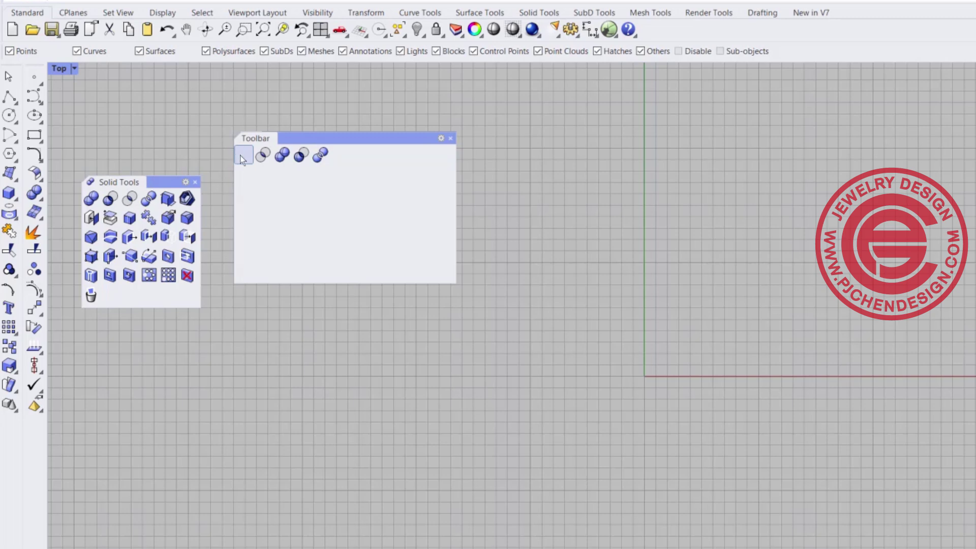
{"action": "left_click_drag", "start_coordinate": [243, 157], "coordinate": [310, 141], "text": "shift"}
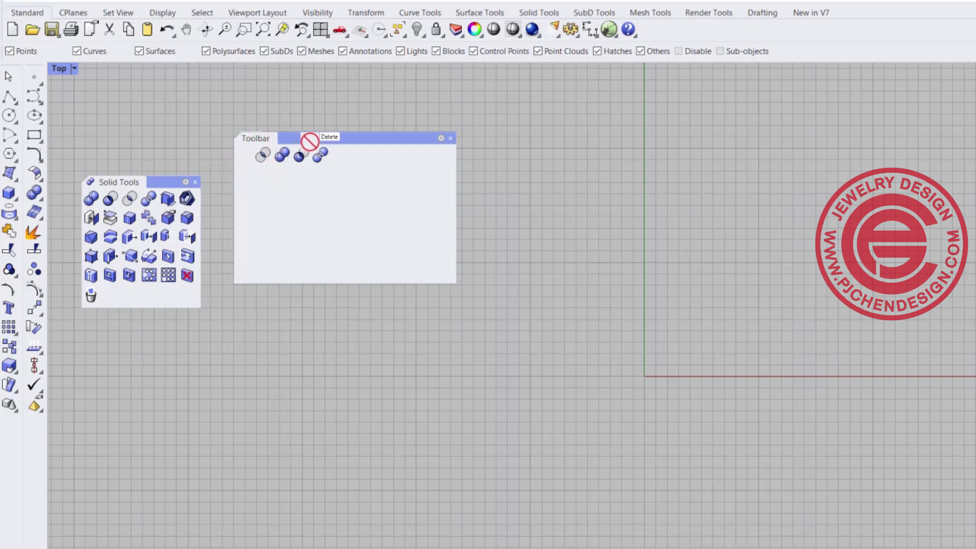
{"action": "left_click_drag", "start_coordinate": [310, 141], "coordinate": [310, 141], "text": "shift"}
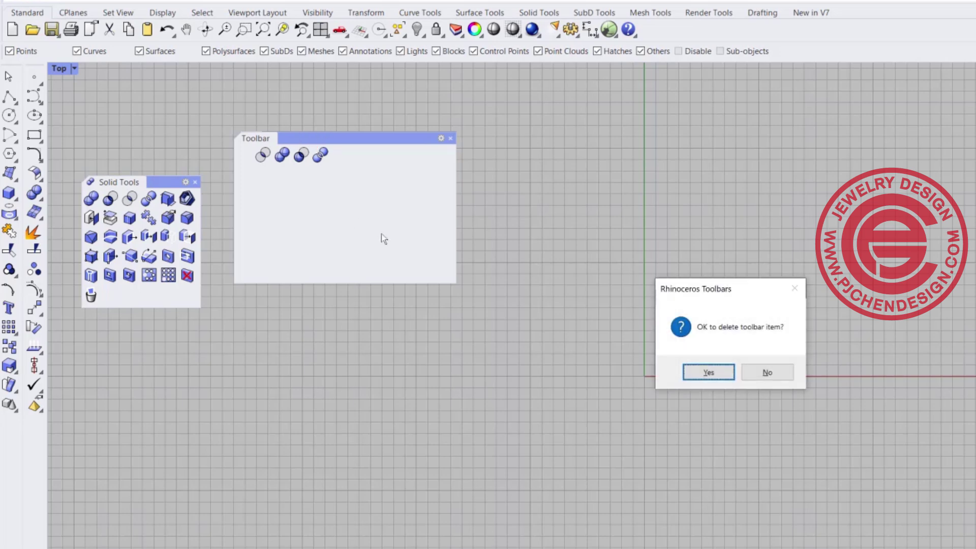
{"action": "left_click", "coordinate": [721, 376]}
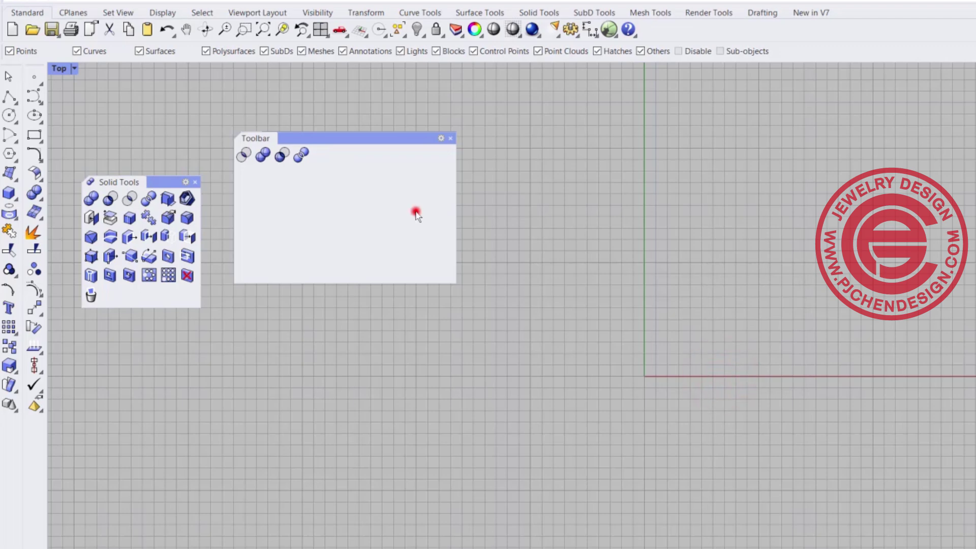
Close Solid Tools, tear off the Transform tools and copy Mirror into the custom Toolbar.
{"action": "left_click", "coordinate": [195, 183]}
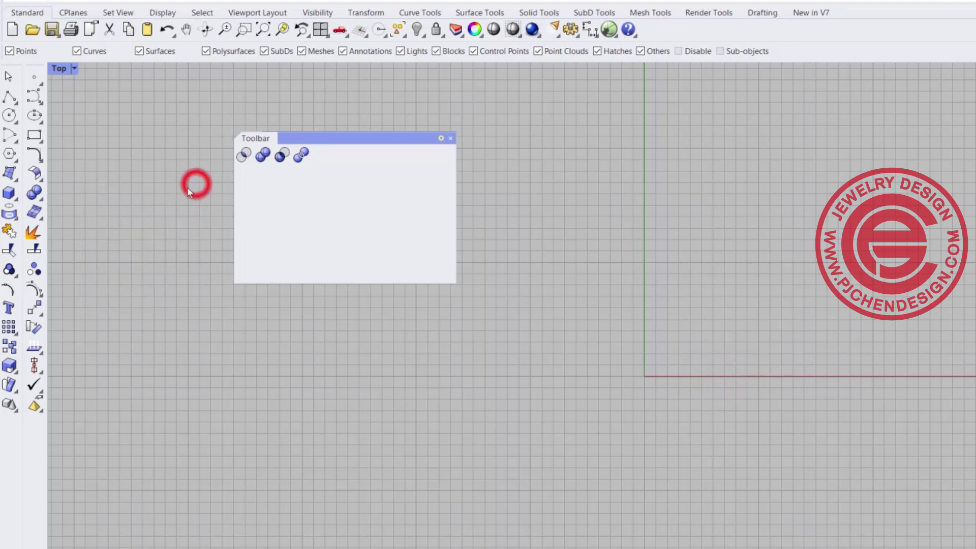
{"action": "left_click", "coordinate": [38, 313]}
{"action": "left_click_drag", "start_coordinate": [77, 297], "coordinate": [154, 225]}
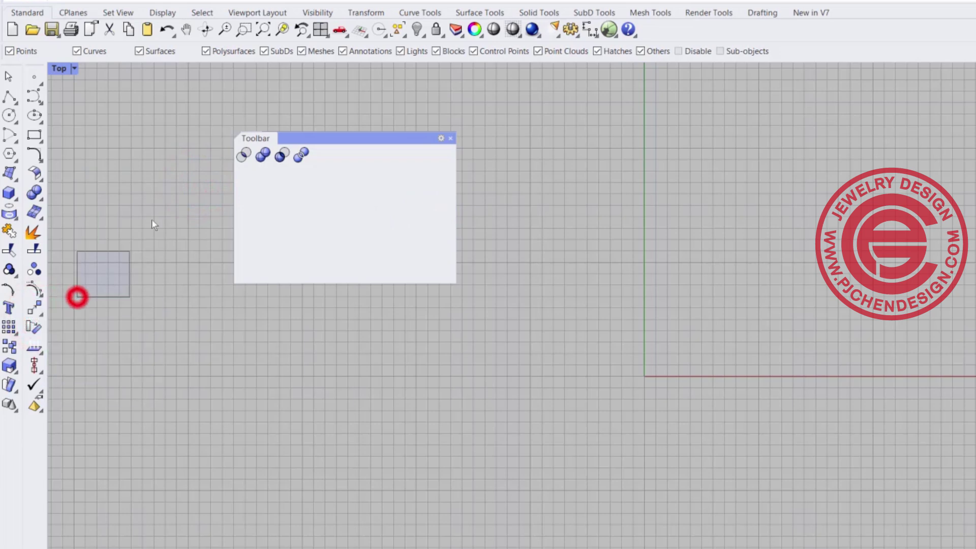
{"action": "left_click", "coordinate": [35, 308]}
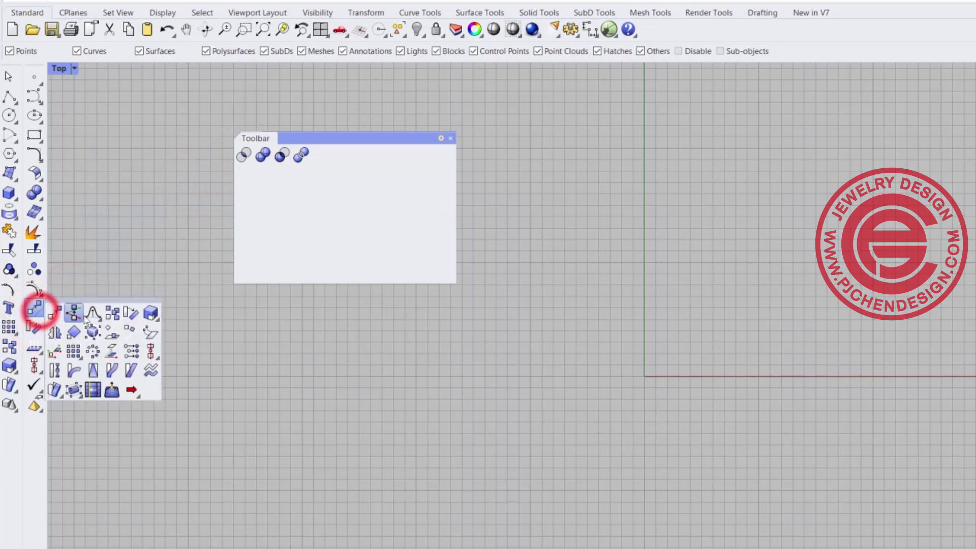
{"action": "left_click_drag", "start_coordinate": [104, 300], "coordinate": [153, 168]}
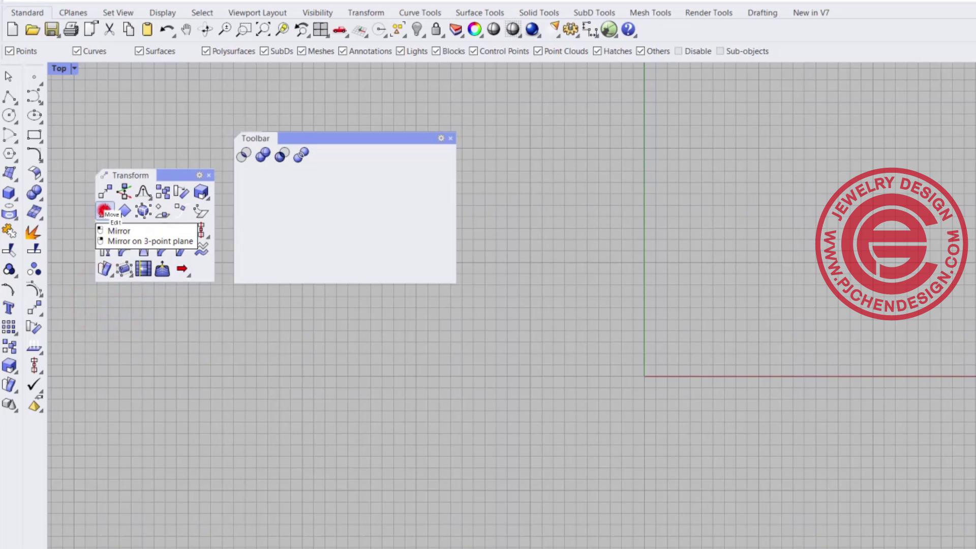
{"action": "left_click", "coordinate": [105, 212]}
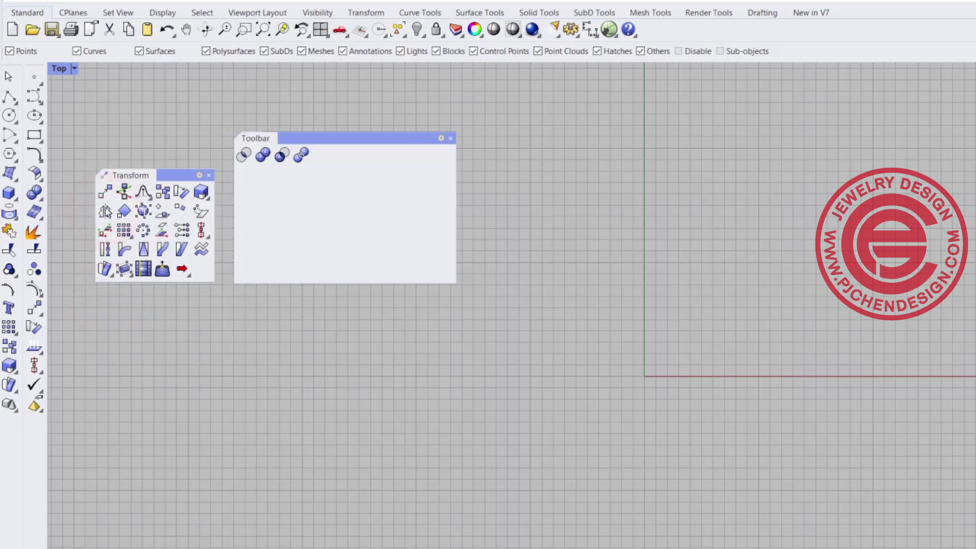
{"action": "left_click_drag", "start_coordinate": [106, 212], "coordinate": [324, 156], "text": "ctrl"}
Tear off the Scale tools and copy Scale 3-D and Scale 1-D into the custom Toolbar.
{"action": "left_click", "coordinate": [203, 197]}
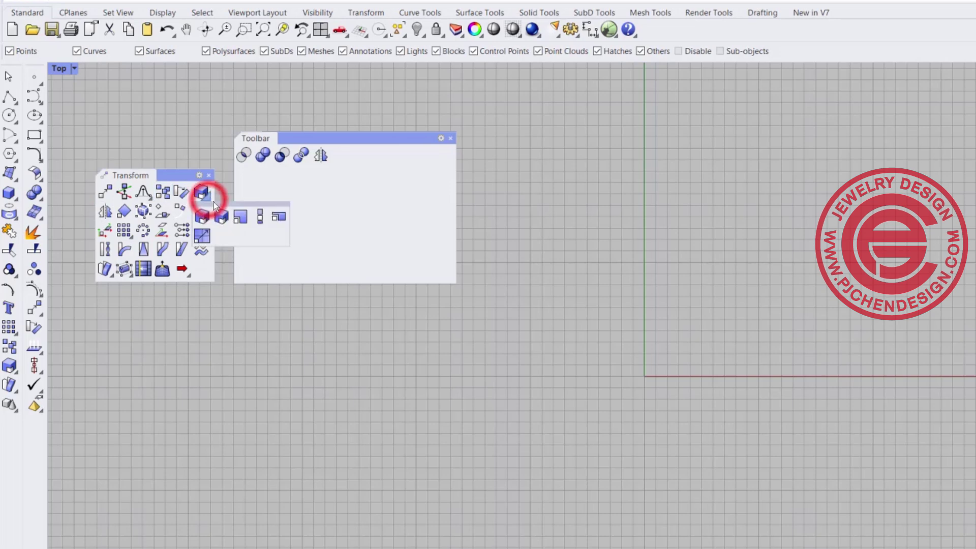
{"action": "left_click_drag", "start_coordinate": [244, 208], "coordinate": [214, 309]}
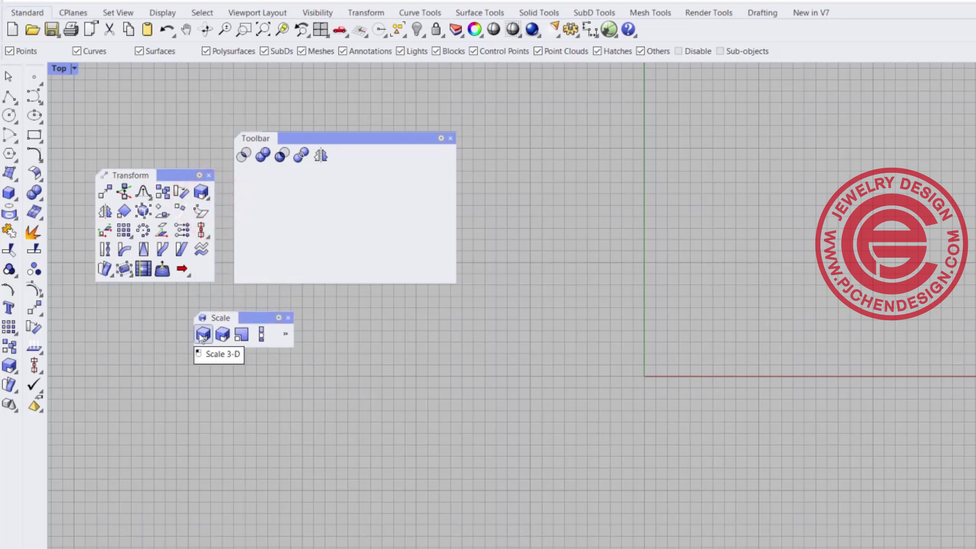
{"action": "left_click_drag", "start_coordinate": [203, 334], "coordinate": [340, 155], "text": "ctrl"}
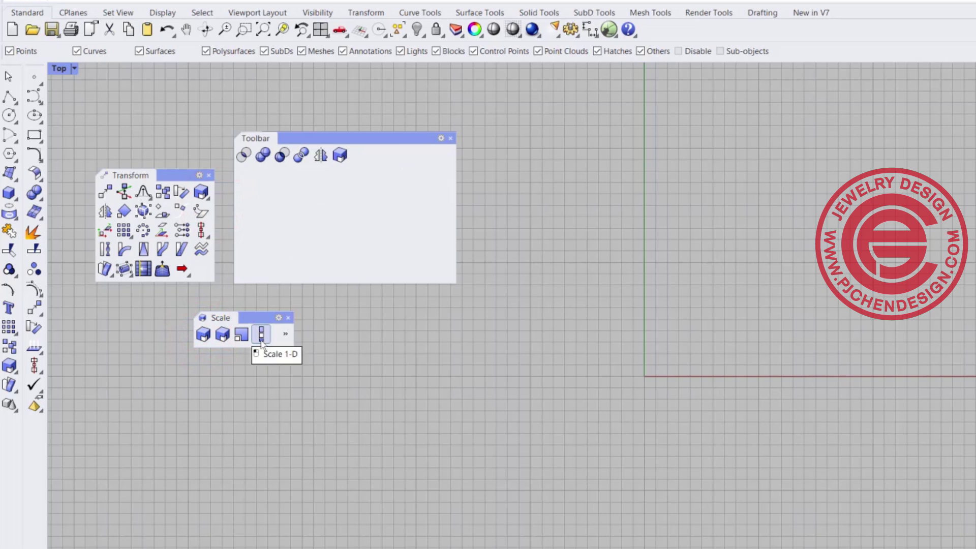
{"action": "left_click_drag", "start_coordinate": [261, 338], "coordinate": [269, 328], "text": "ctrl"}
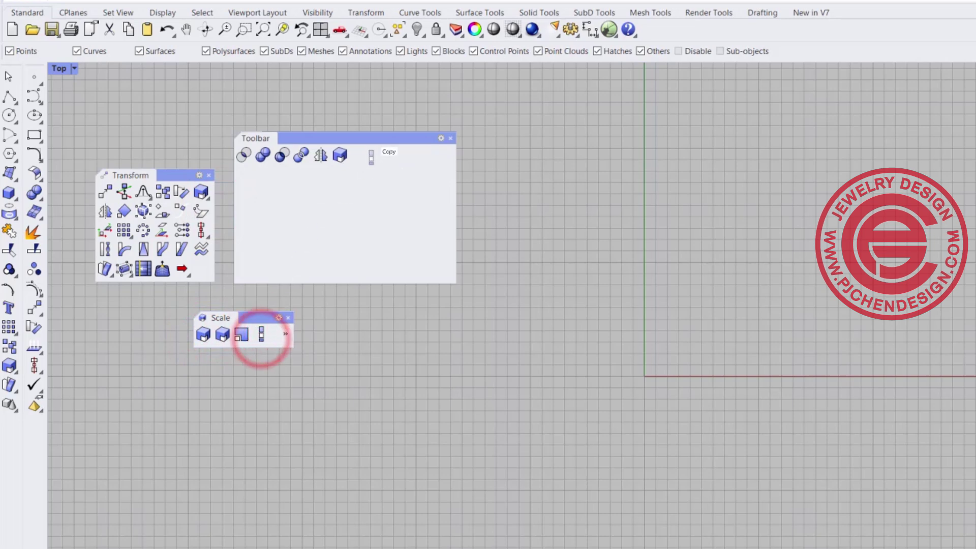
{"action": "left_click_drag", "start_coordinate": [376, 148], "coordinate": [341, 219], "text": "ctrl"}
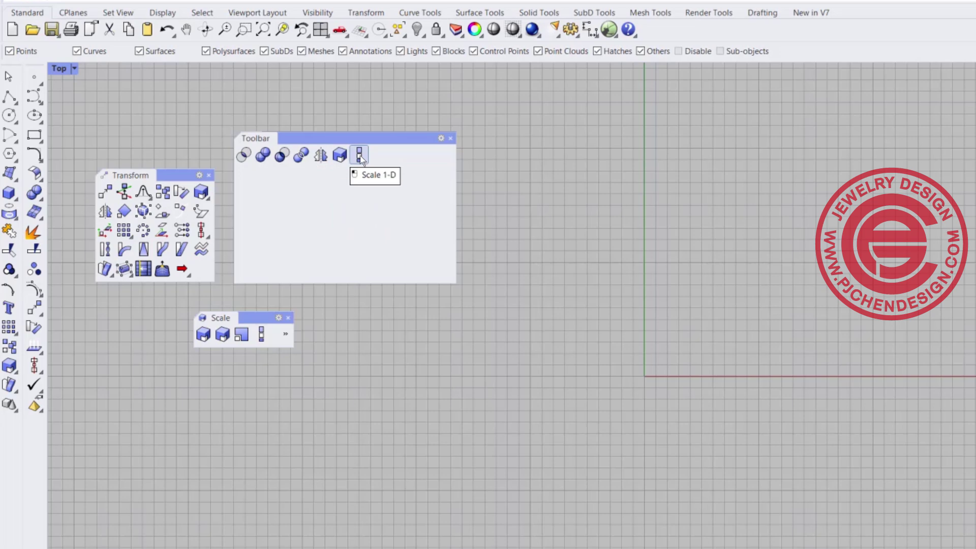
{"action": "left_click_drag", "start_coordinate": [359, 155], "coordinate": [377, 138], "text": "shift"}
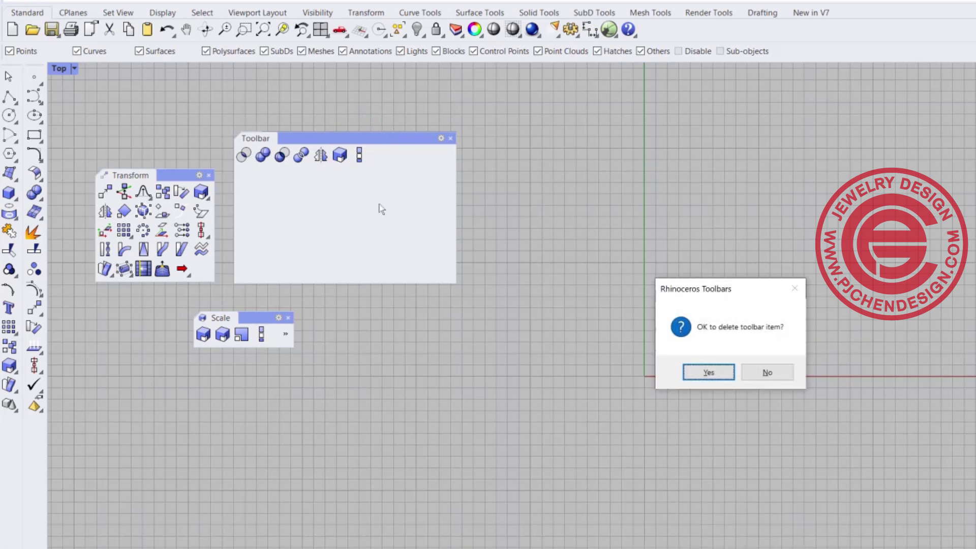
{"action": "left_click", "coordinate": [705, 371]}
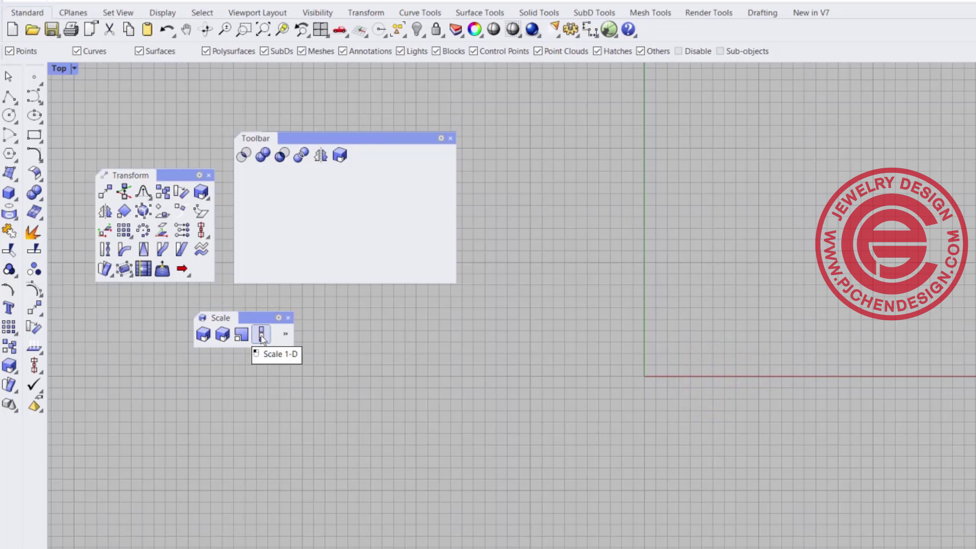
{"action": "left_click_drag", "start_coordinate": [261, 339], "coordinate": [359, 156], "text": "ctrl"}
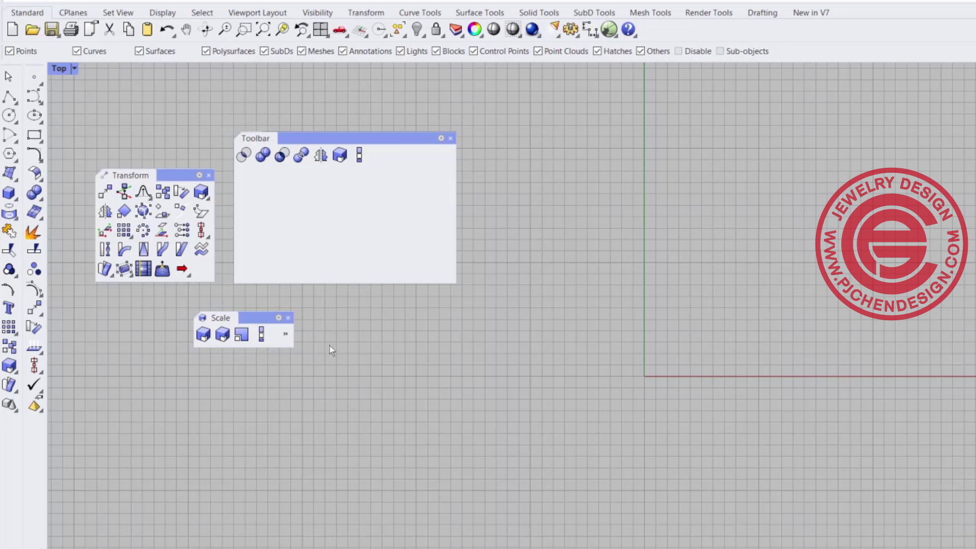
Close the floating Scale and Transform palettes.
{"action": "left_click", "coordinate": [289, 318]}
{"action": "left_click", "coordinate": [208, 175]}
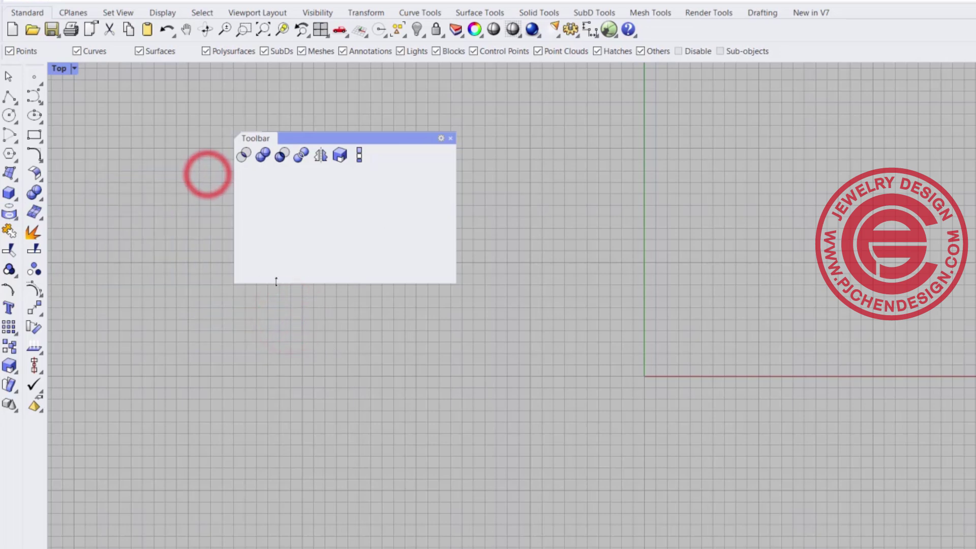
{"action": "left_click", "coordinate": [384, 199]}
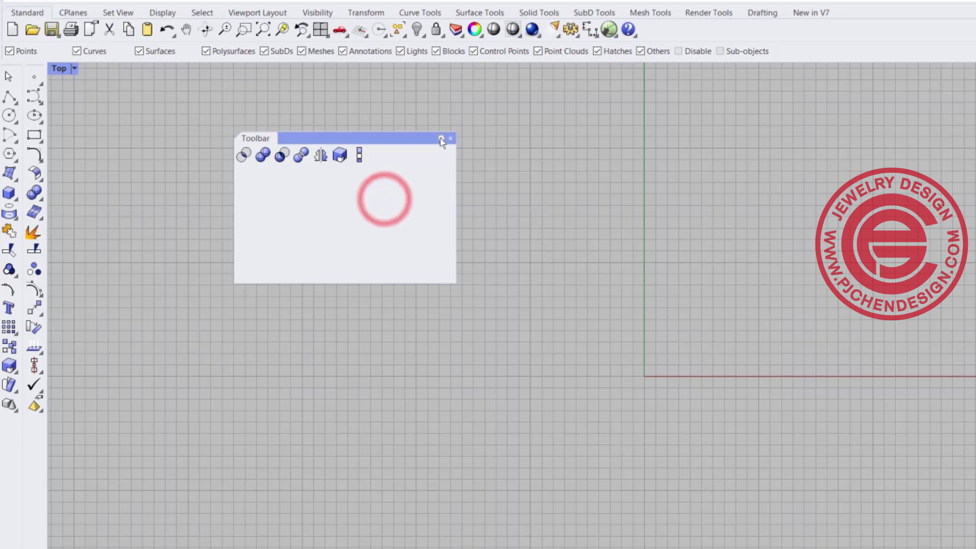
Add the Array toolbar as a tab through the panel's Show or Hide Tabs list.
{"action": "left_click", "coordinate": [441, 138]}
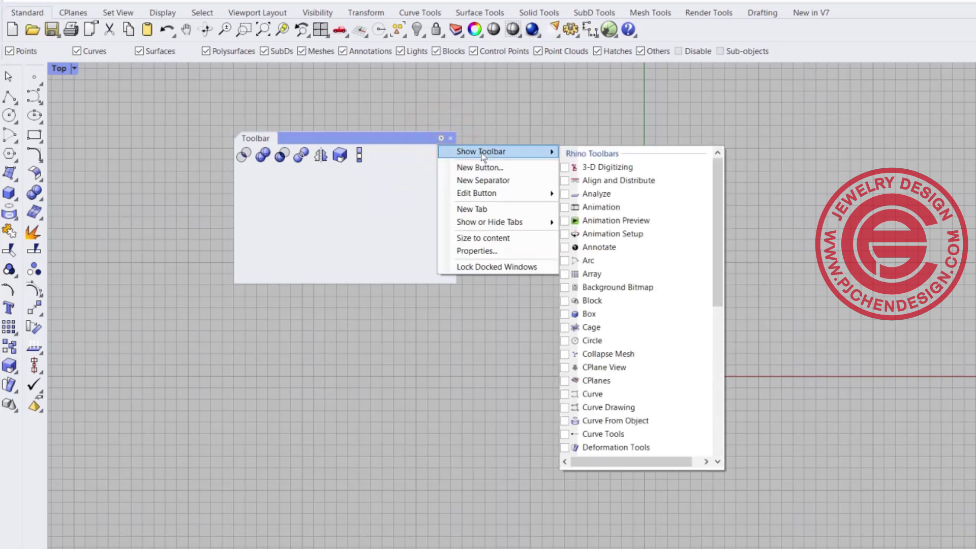
{"action": "mouse_move", "coordinate": [496, 224]}
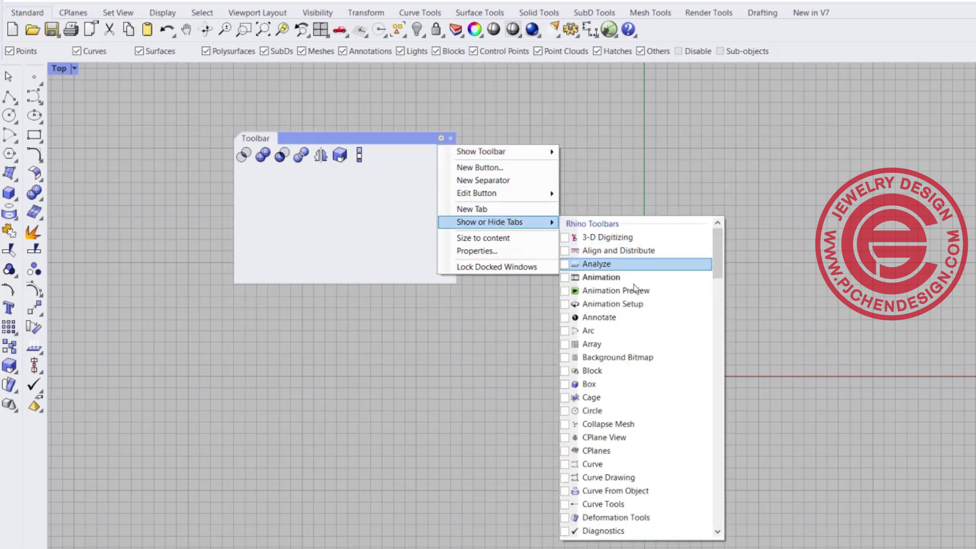
{"action": "scroll", "coordinate": [627, 467], "scroll_direction": "down", "scroll_amount": 10}
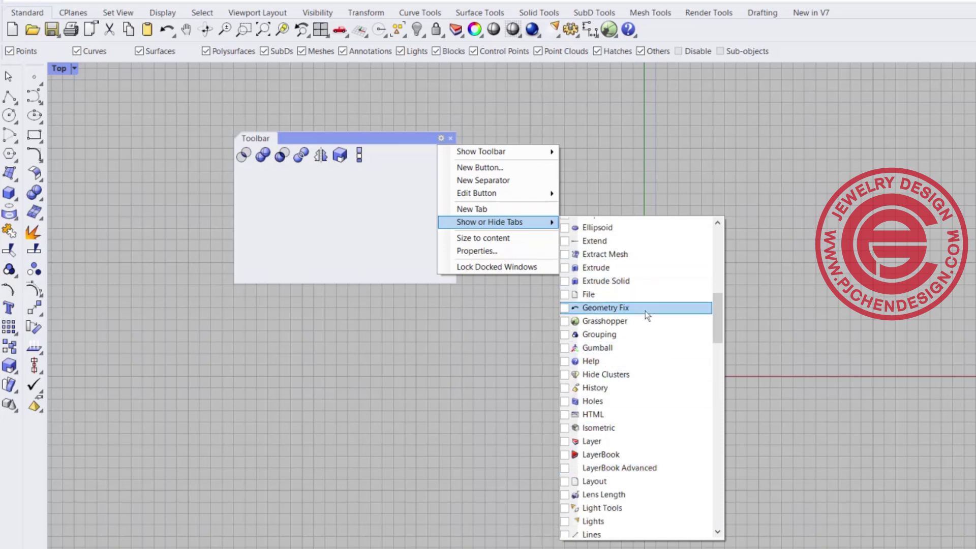
{"action": "scroll", "coordinate": [645, 310], "scroll_direction": "up", "scroll_amount": 8}
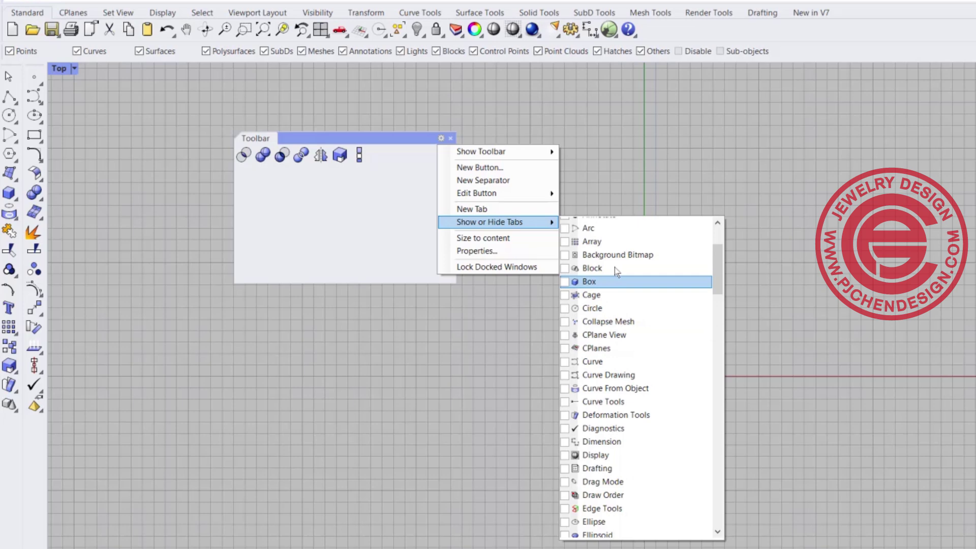
{"action": "left_click", "coordinate": [565, 243]}
Switch between the Toolbar and Array tabs to check their buttons.
{"action": "left_click", "coordinate": [343, 196]}
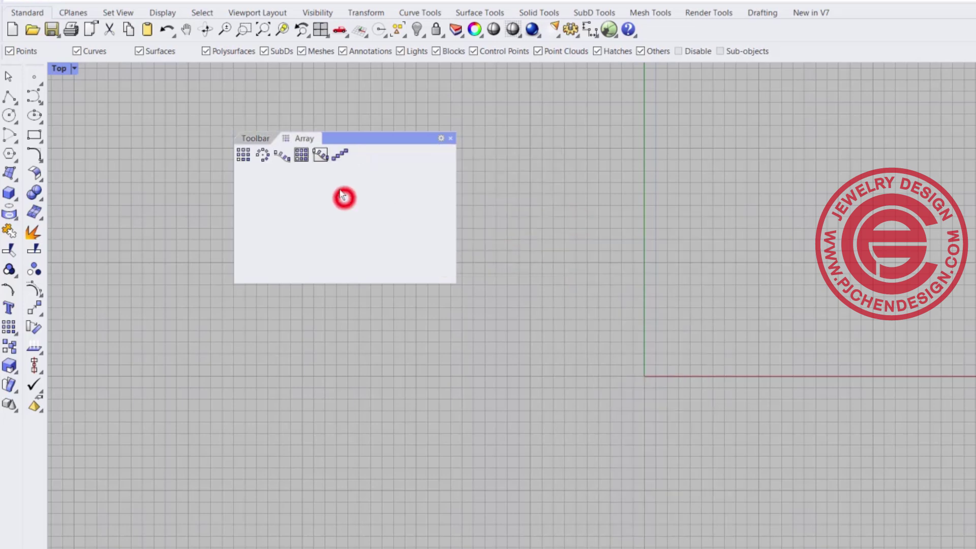
{"action": "left_click", "coordinate": [251, 139]}
{"action": "left_click", "coordinate": [307, 138]}
{"action": "left_click", "coordinate": [264, 138]}
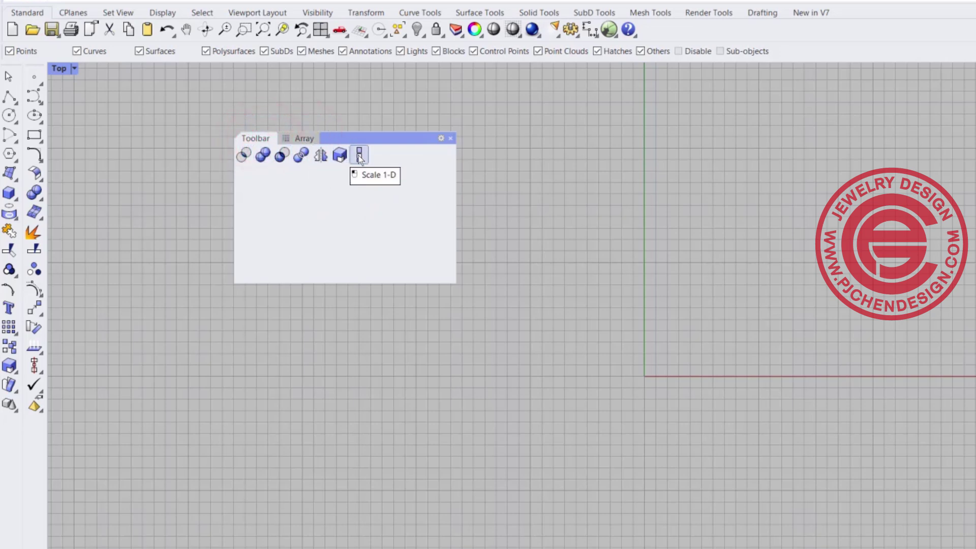
{"action": "left_click", "coordinate": [305, 138]}
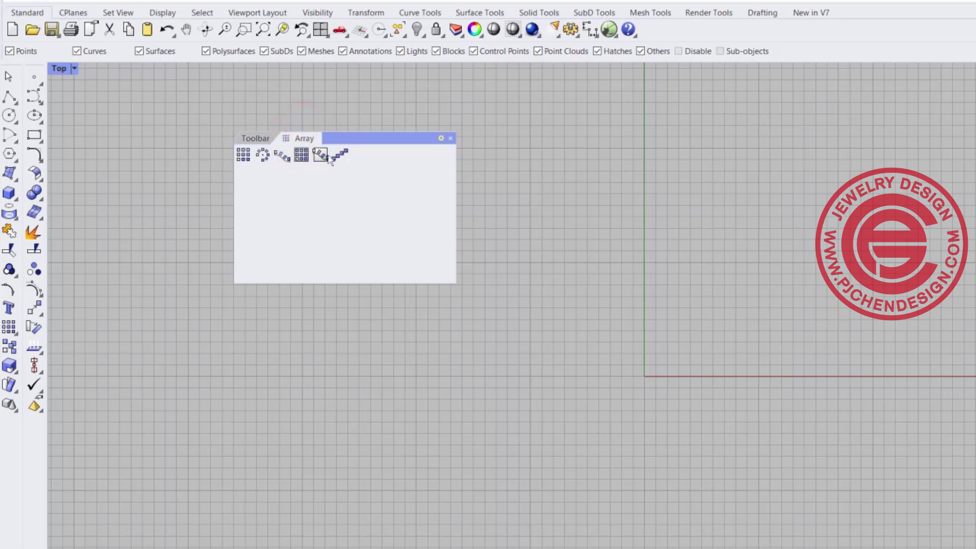
Add the Box toolbar as another tab, then return to the Toolbar tab.
{"action": "left_click", "coordinate": [441, 139]}
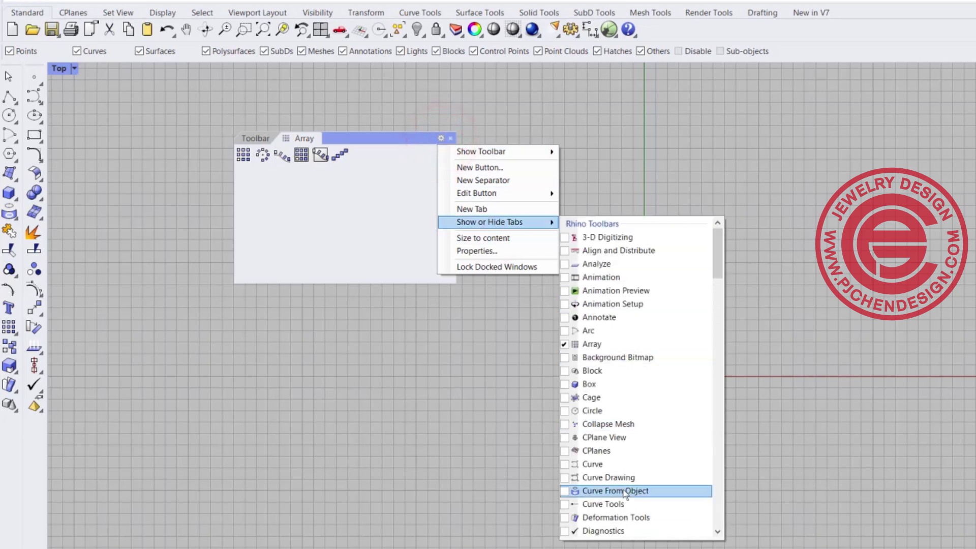
{"action": "left_click", "coordinate": [566, 385]}
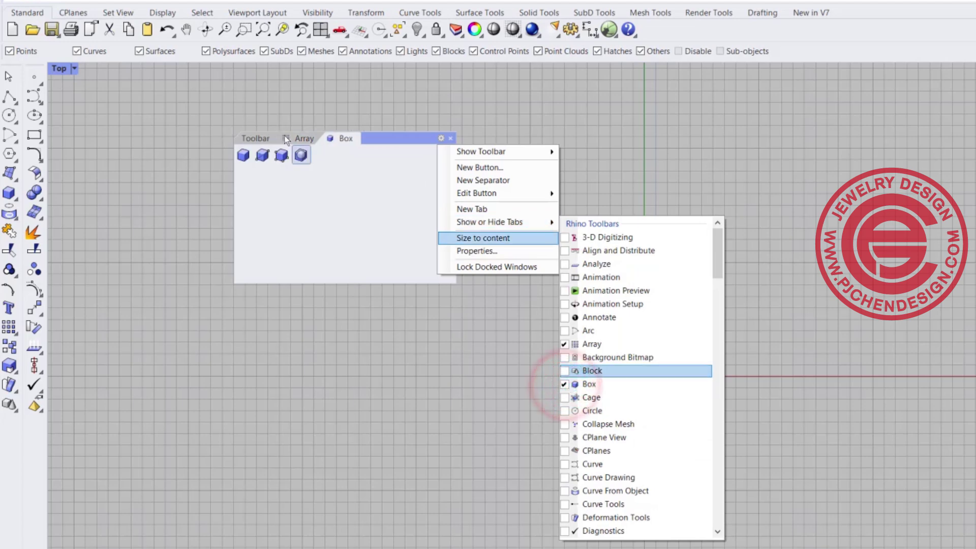
{"action": "left_click", "coordinate": [350, 192]}
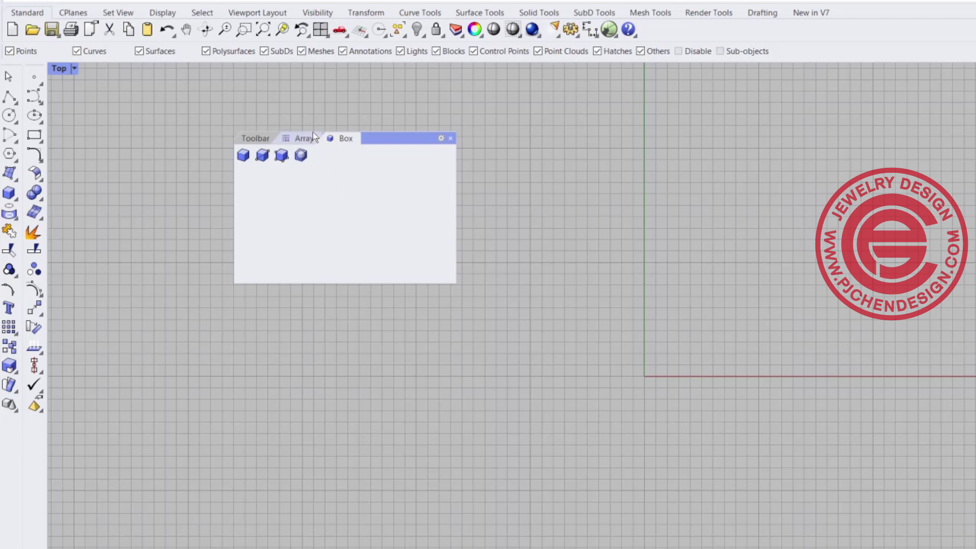
{"action": "left_click", "coordinate": [301, 138]}
{"action": "left_click", "coordinate": [252, 138]}
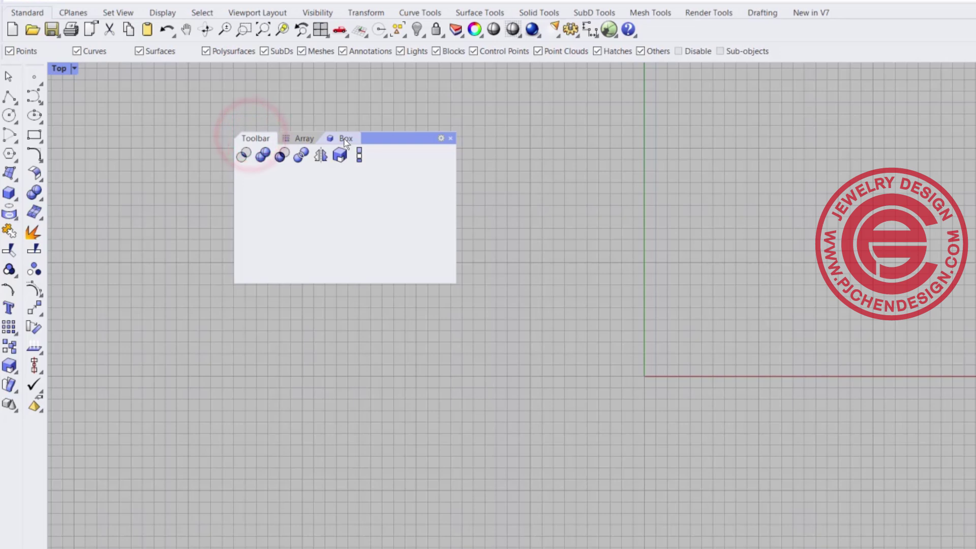
Pull the Box tab out and close it, then shrink the Toolbar/Array panel to fit its icons.
{"action": "left_click_drag", "start_coordinate": [344, 141], "coordinate": [601, 235]}
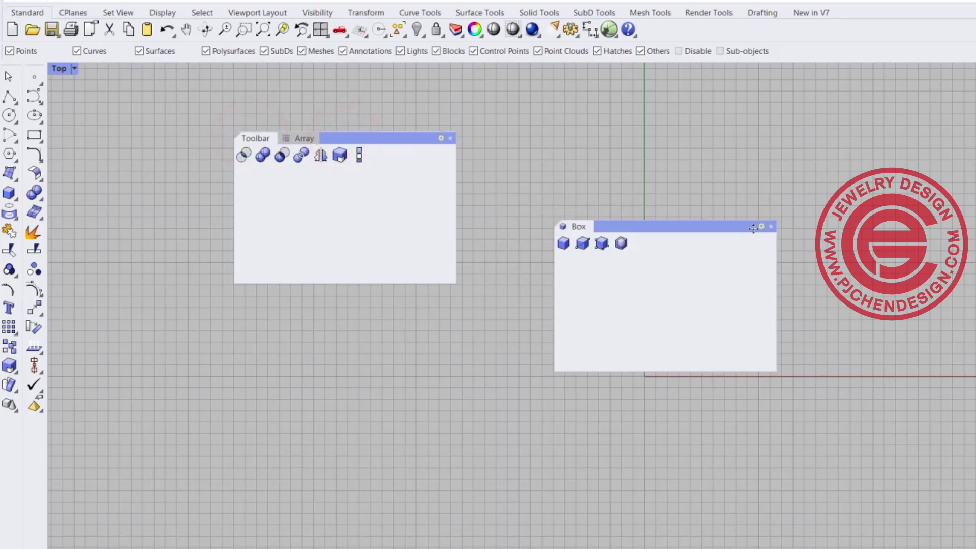
{"action": "left_click", "coordinate": [770, 226]}
{"action": "left_click", "coordinate": [516, 272]}
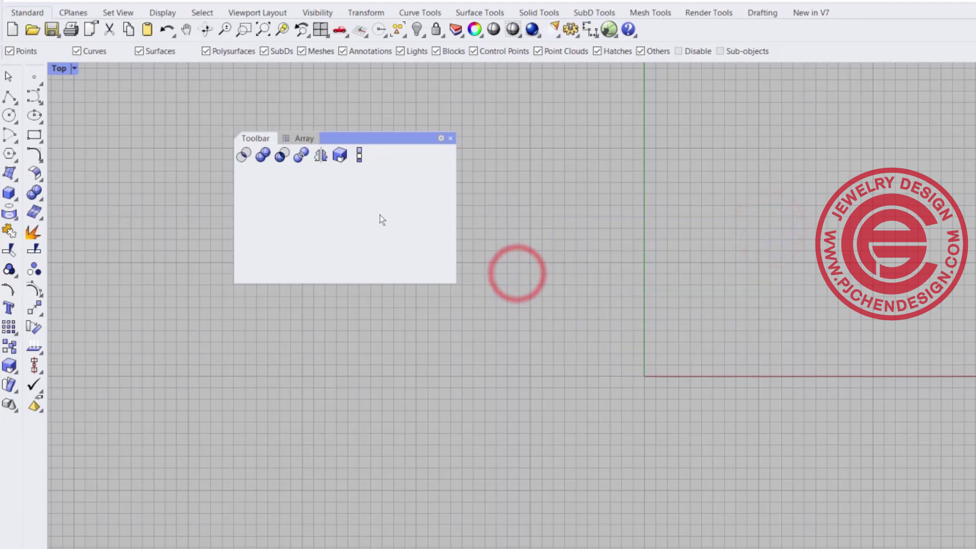
{"action": "left_click", "coordinate": [253, 138]}
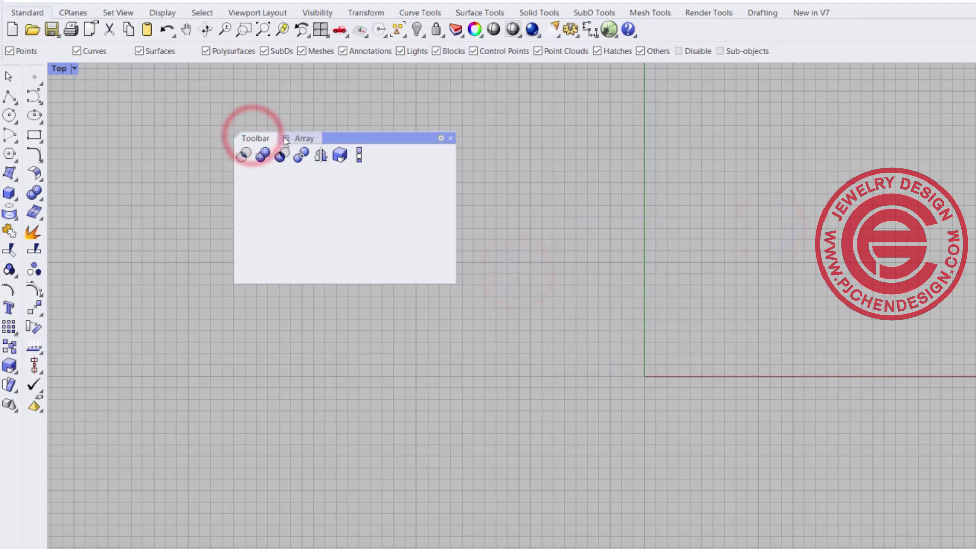
{"action": "left_click", "coordinate": [304, 137]}
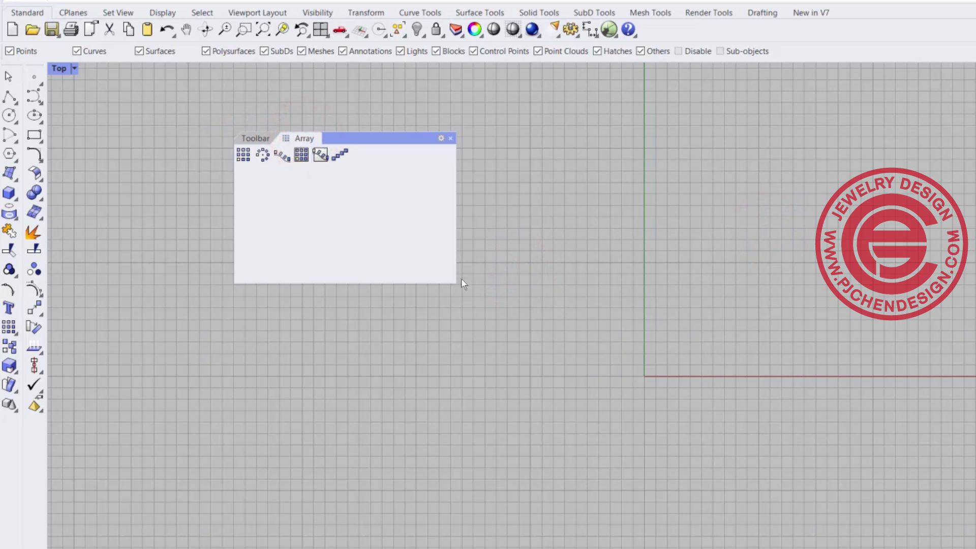
{"action": "left_click_drag", "start_coordinate": [455, 281], "coordinate": [392, 169]}
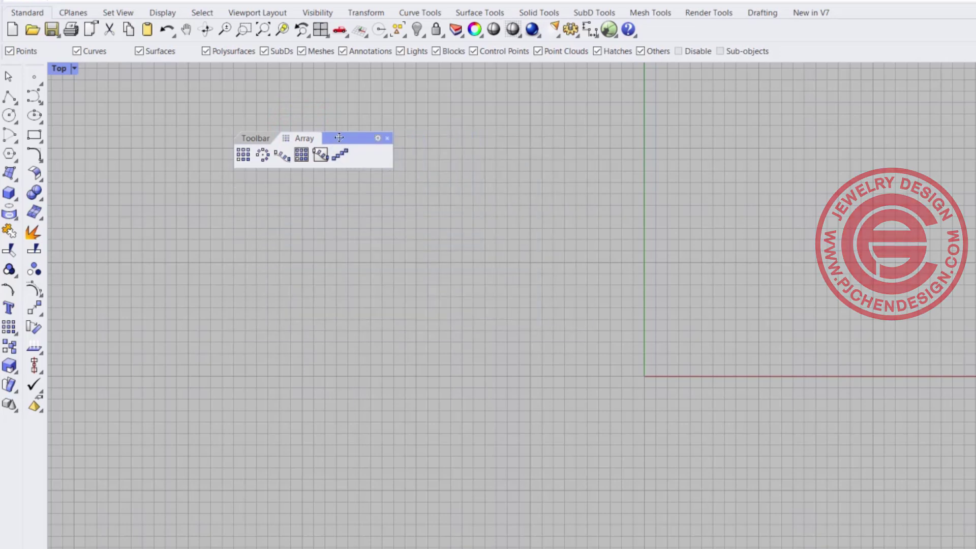
Dock the Toolbar/Array panel along the top, then redock it vertically beside the Layers panel.
{"action": "left_click_drag", "start_coordinate": [339, 138], "coordinate": [66, 91]}
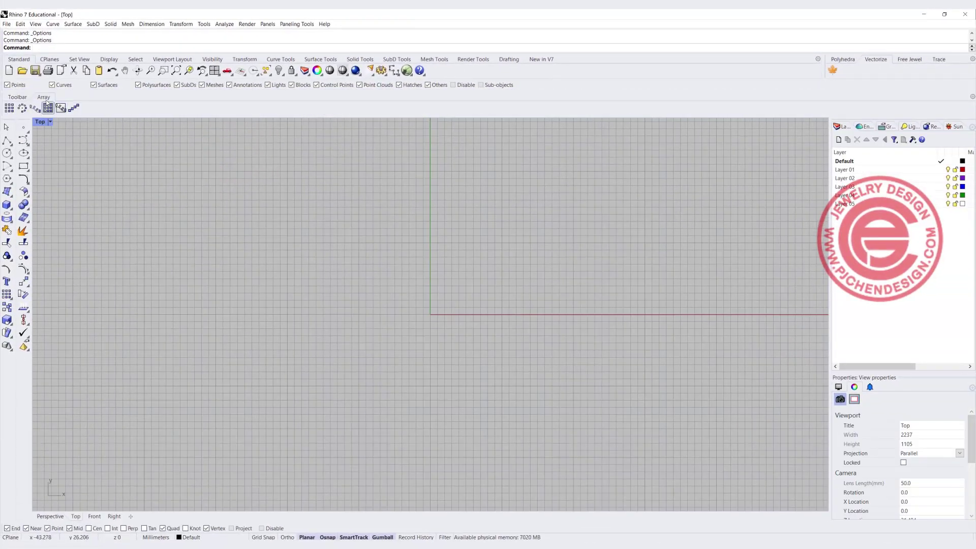
{"action": "left_click", "coordinate": [17, 96]}
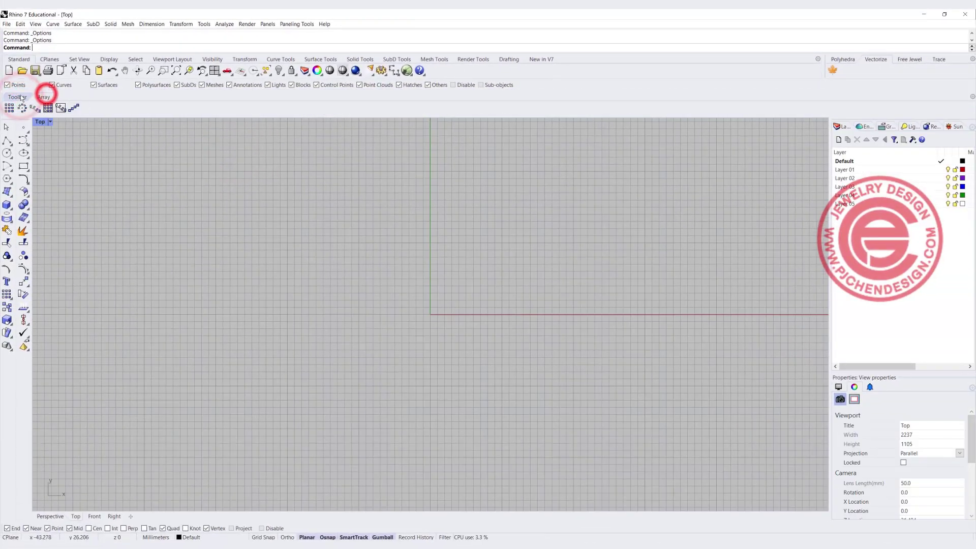
{"action": "left_click", "coordinate": [44, 97]}
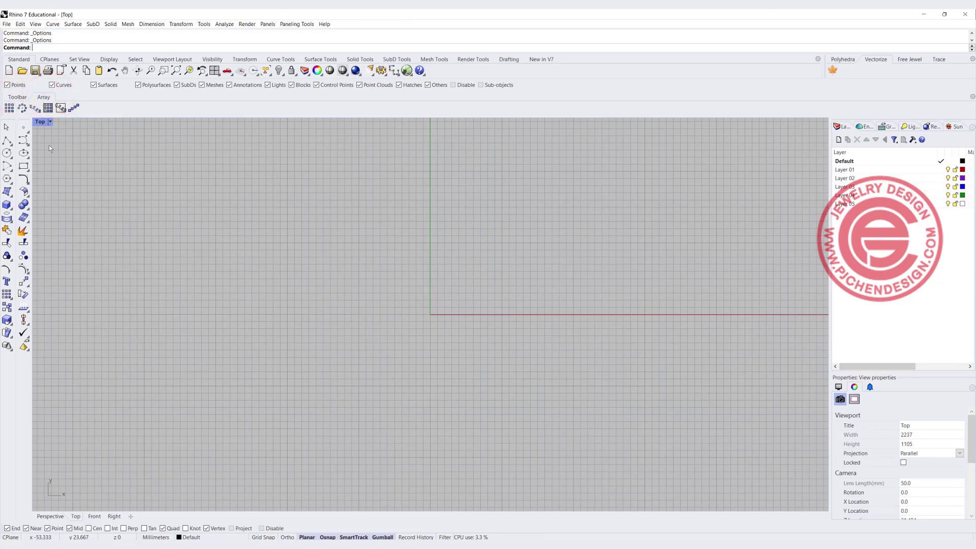
{"action": "left_click_drag", "start_coordinate": [89, 98], "coordinate": [854, 153]}
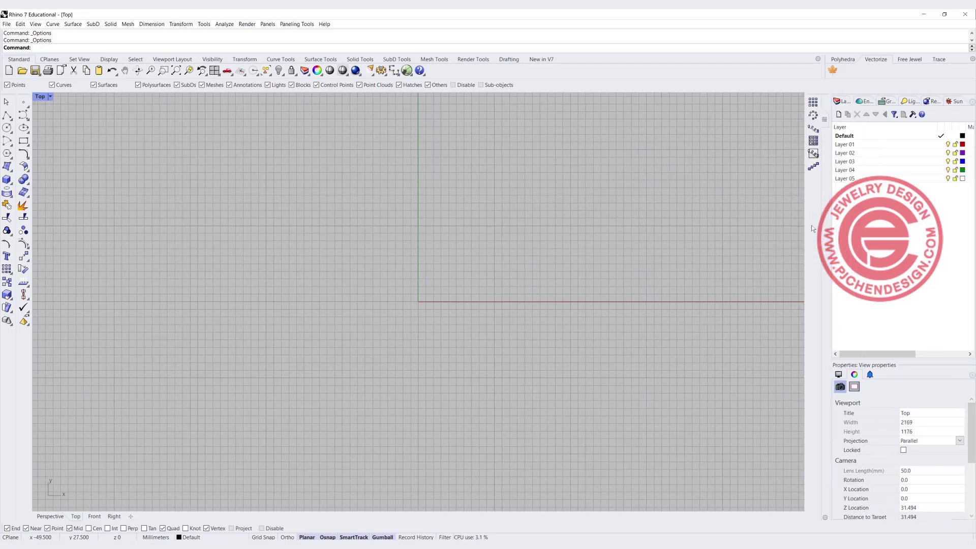
{"action": "left_click_drag", "start_coordinate": [805, 211], "coordinate": [641, 214]}
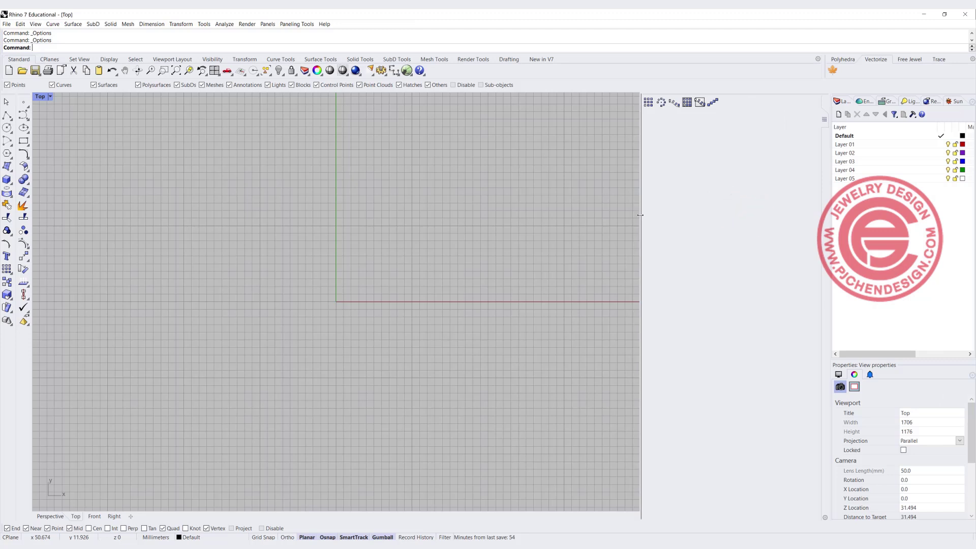
Drag the splitter to resize the docked Toolbar/Array strip, then undo so it disappears.
{"action": "left_click_drag", "start_coordinate": [640, 215], "coordinate": [771, 210]}
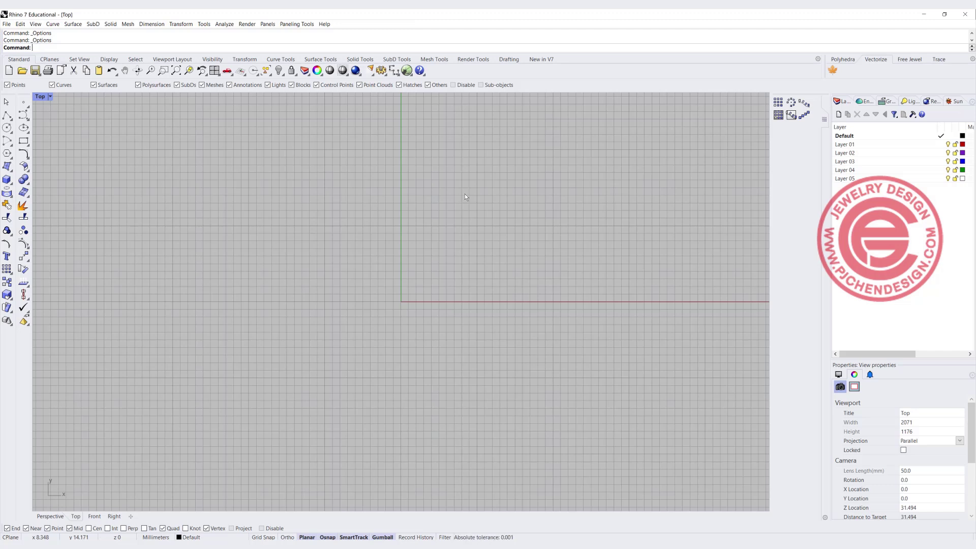
{"action": "key", "text": "ctrl+z"}
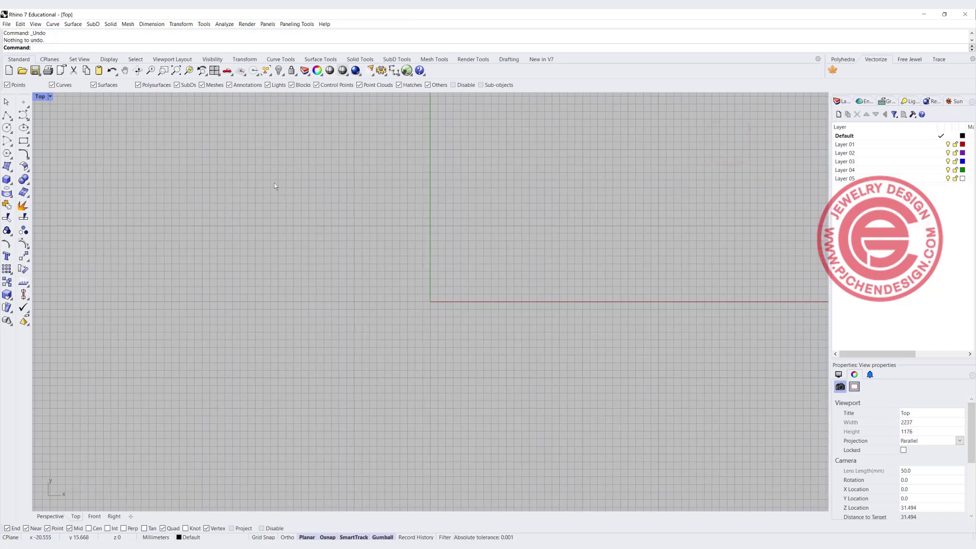